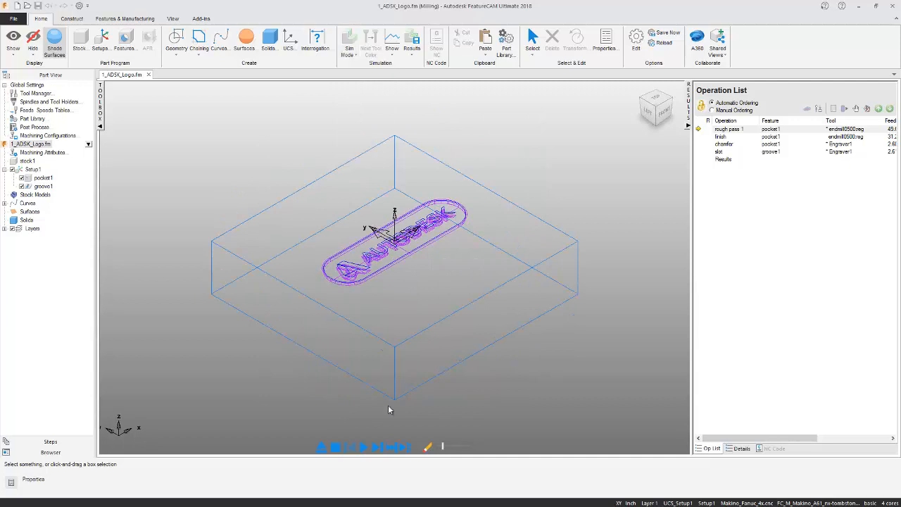
Simulate the machining of the logo part, and examine the pocket1 and groove1 features from the top view
left_click(365, 447)
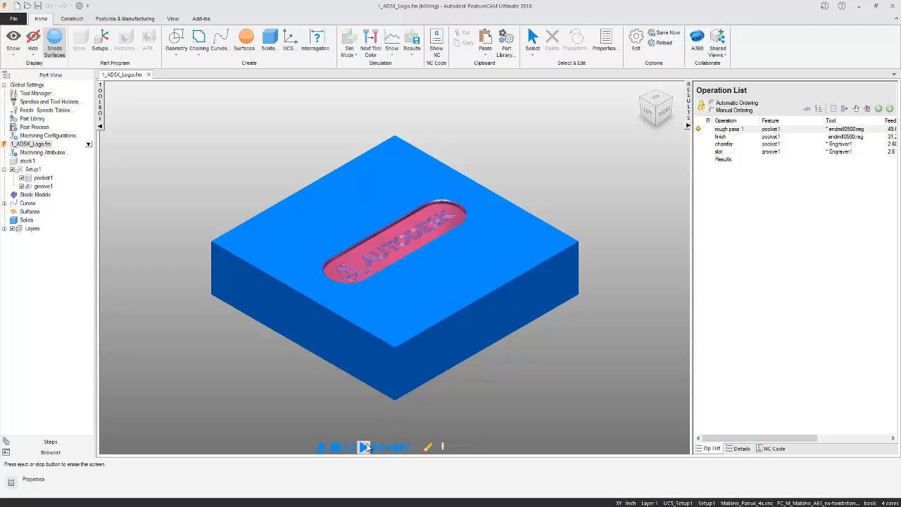
left_click(335, 448)
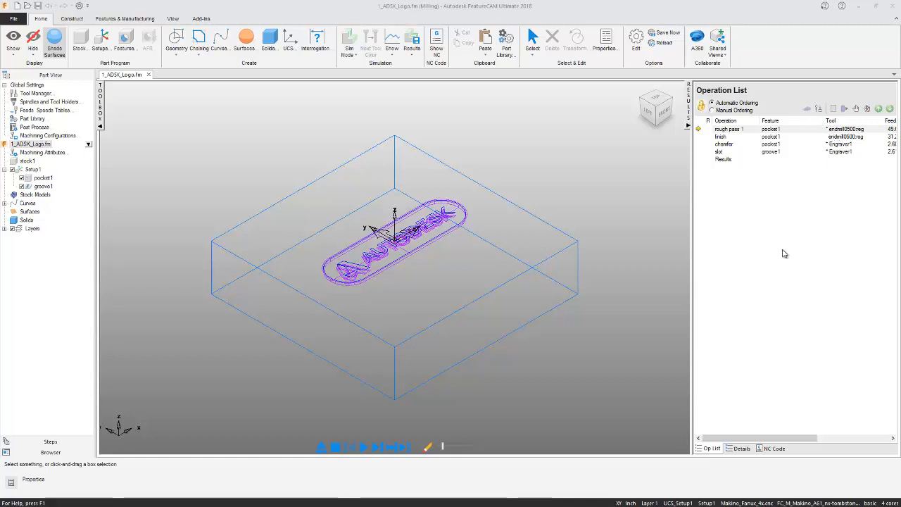
right_click(549, 172)
left_click(565, 334)
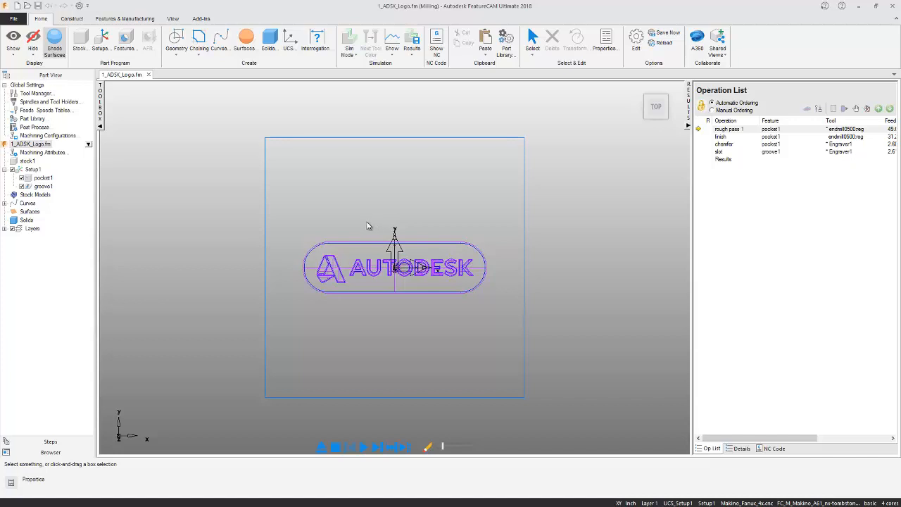
left_click(45, 178)
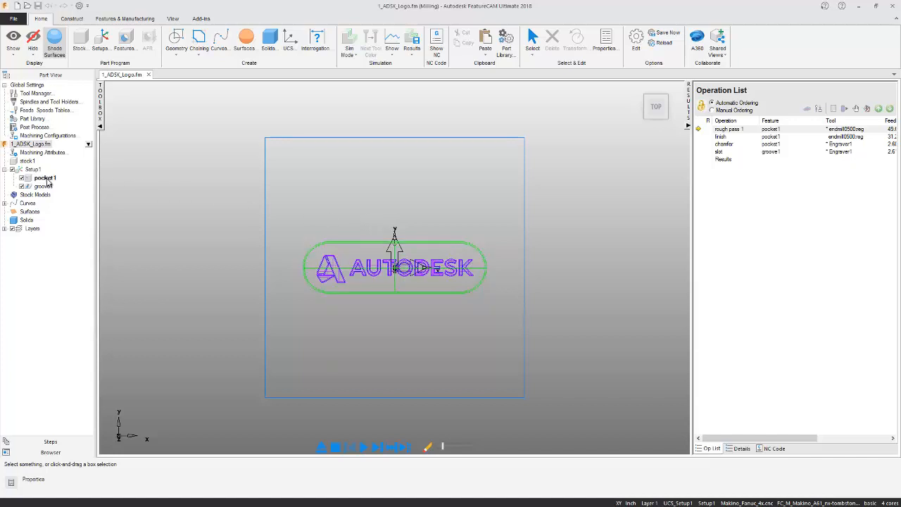
left_click(45, 187)
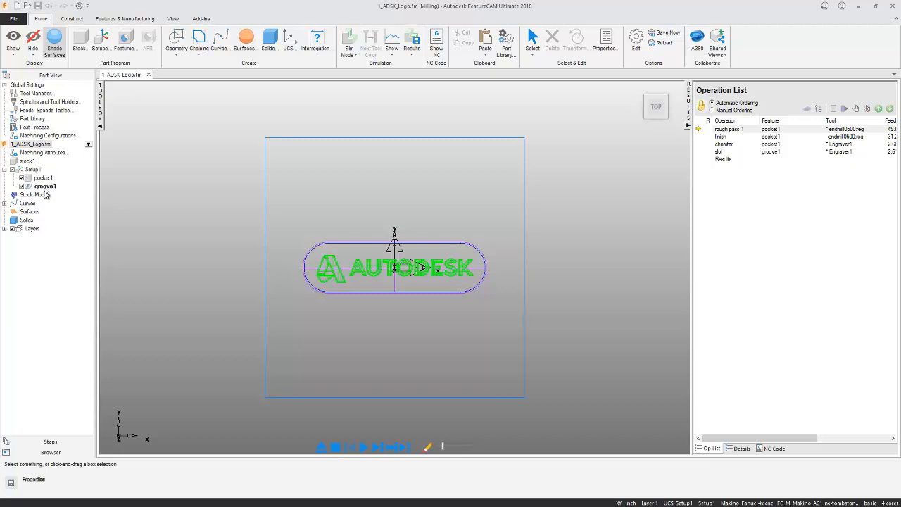
Start a new Group feature and add pocket1 and groove1 as its members
left_click(124, 41)
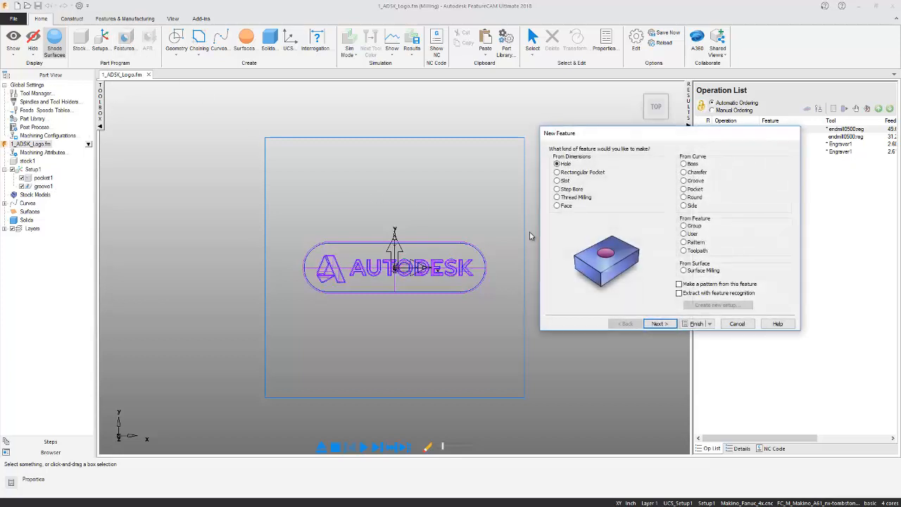
left_click(684, 225)
left_click(661, 323)
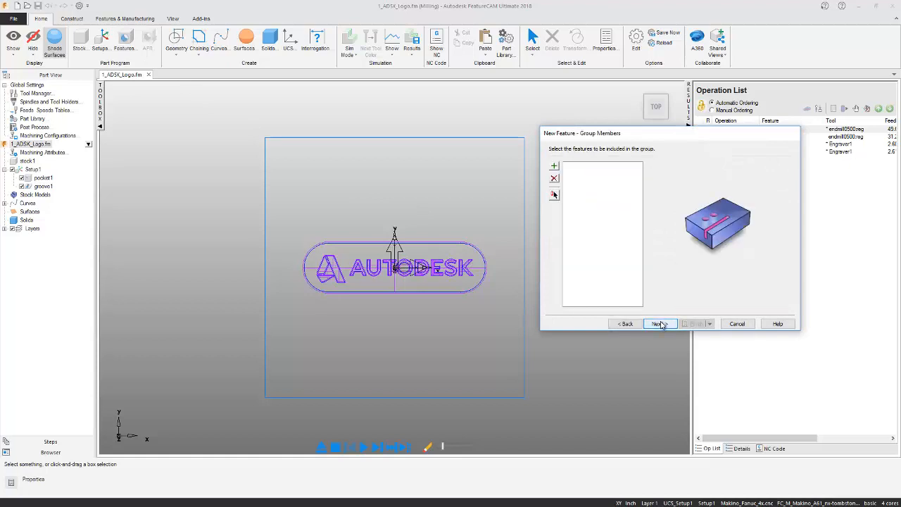
left_click(45, 178)
left_click(44, 187, "ctrl")
left_click(554, 167)
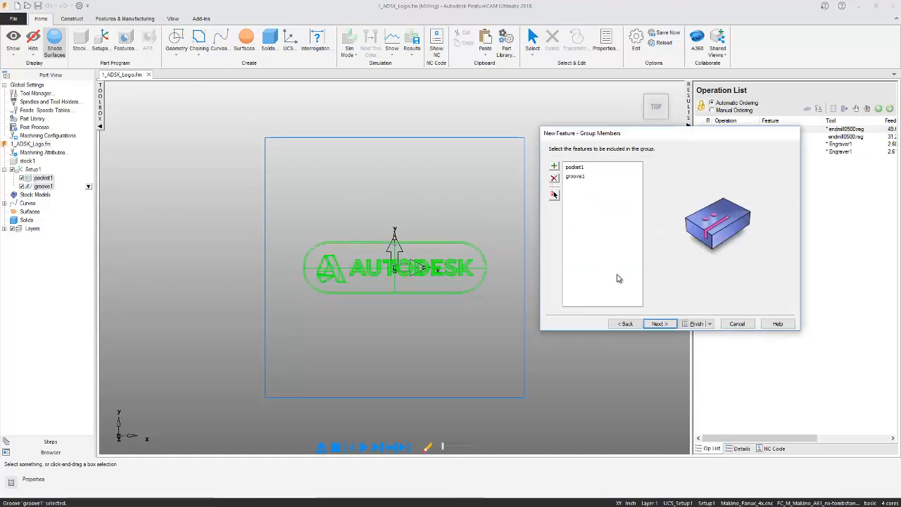
Set the group to manufacture its members in order, pocket1 before groove1, and finish the feature
left_click(660, 324)
left_click(554, 160)
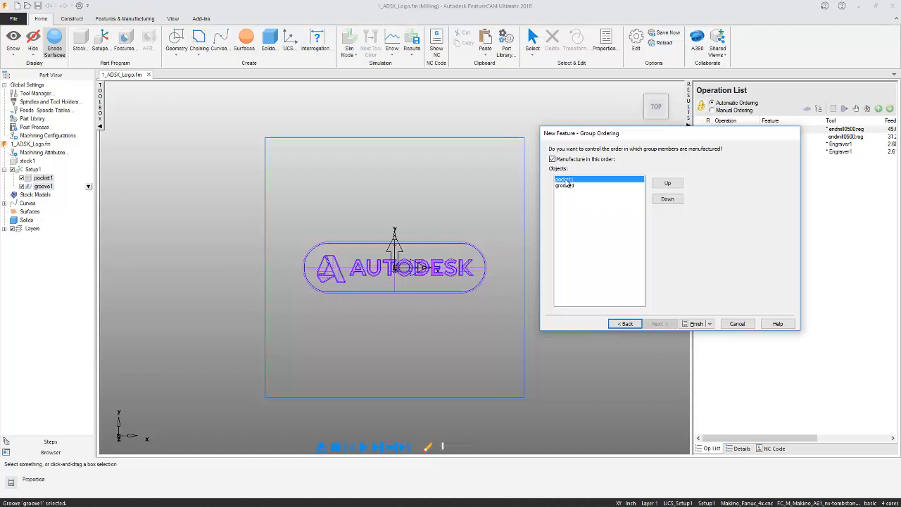
left_click(696, 324)
left_click(712, 369)
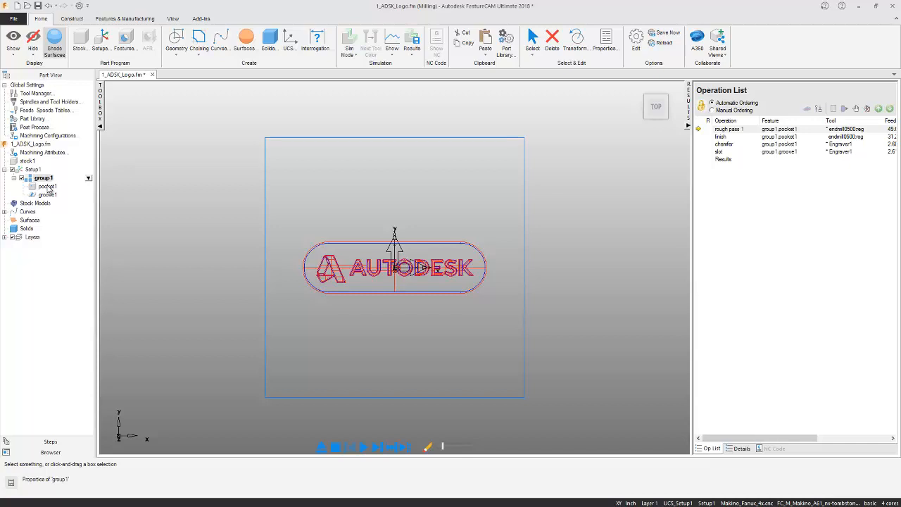
Rename the new group feature as adsk_logo1
left_click(49, 180)
type("adsk_logo1")
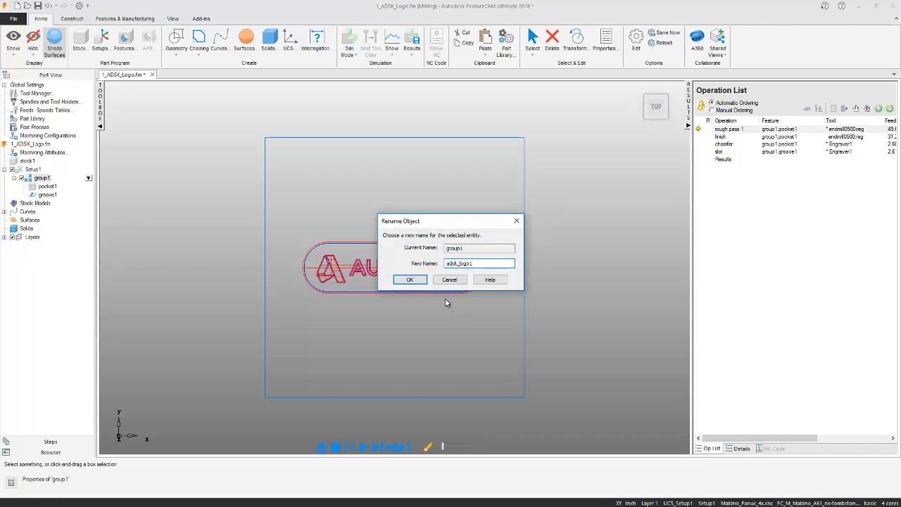
left_click(410, 280)
left_click(234, 220)
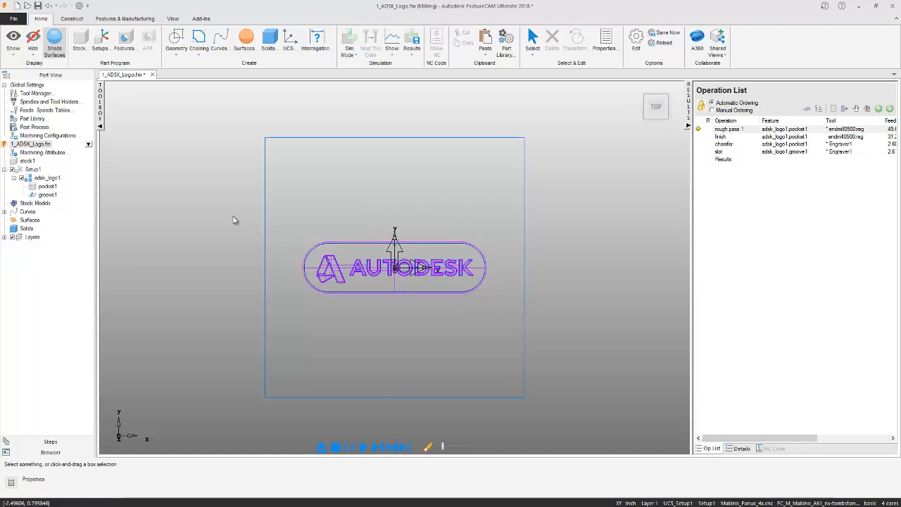
Add the adsk_logo1 group to Folder1 of the part library
left_click(38, 121)
left_click(47, 30)
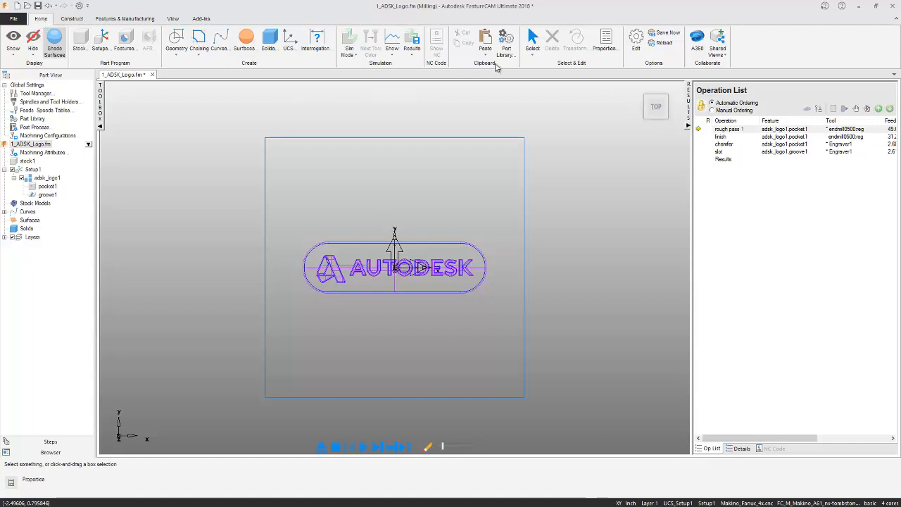
left_click(507, 43)
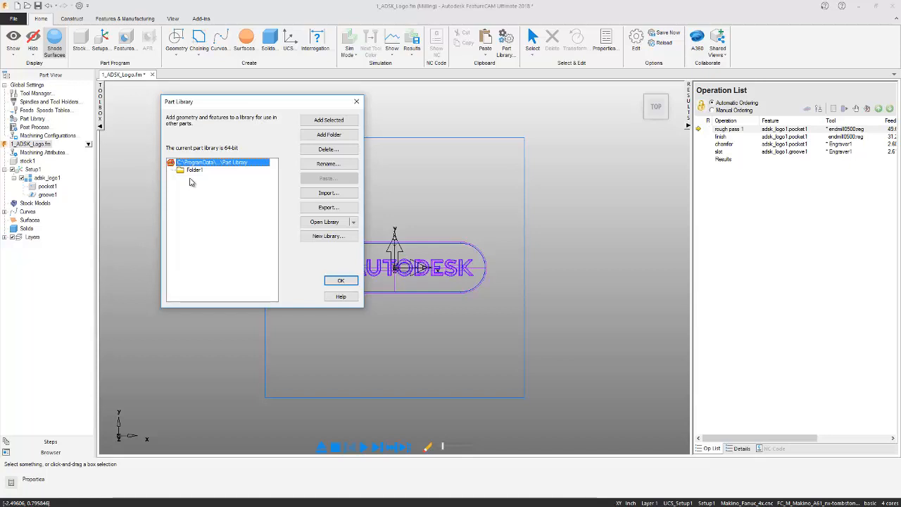
left_click(194, 172)
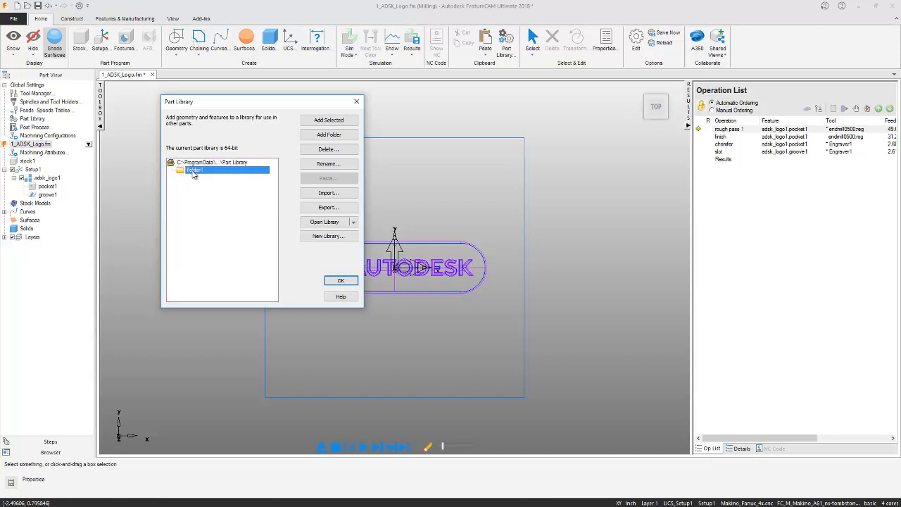
left_click(47, 177)
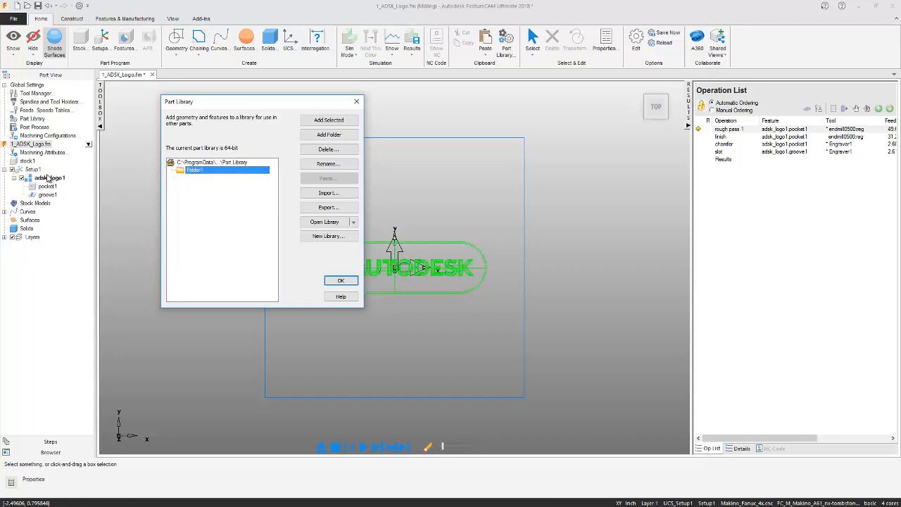
left_click(194, 173)
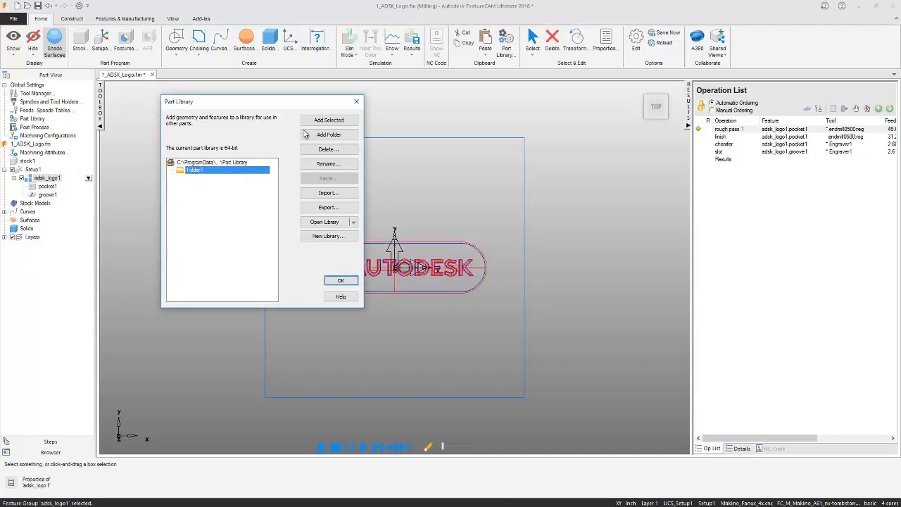
left_click(325, 120)
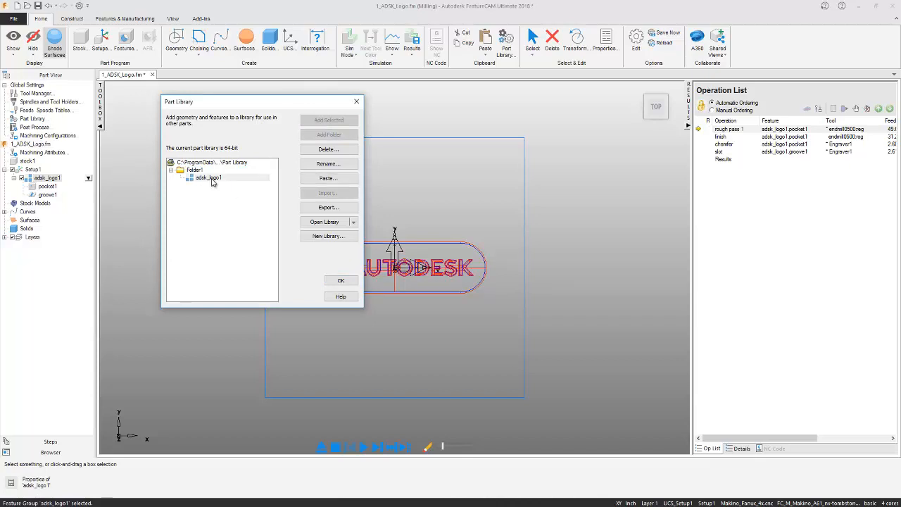
left_click(343, 281)
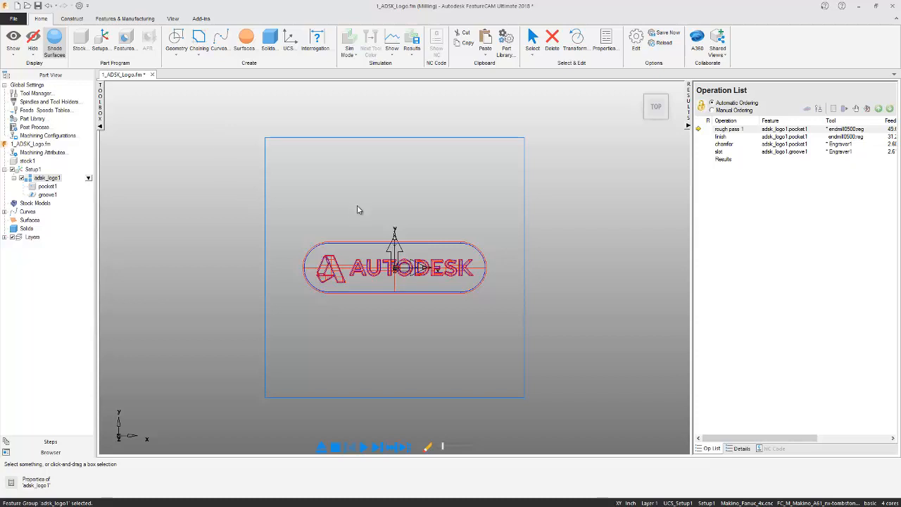
Close the logo document and open the recent document 2_Plate.fm
left_click(151, 74)
left_click(458, 280)
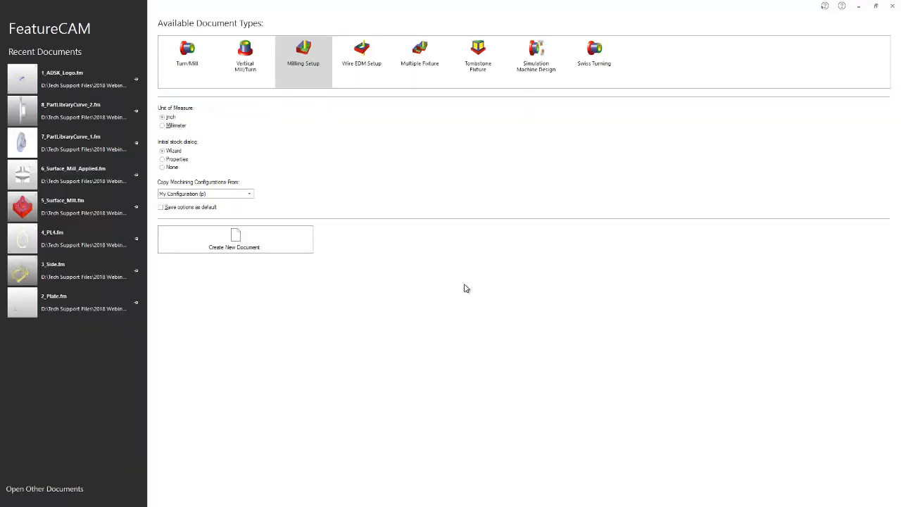
left_click(27, 304)
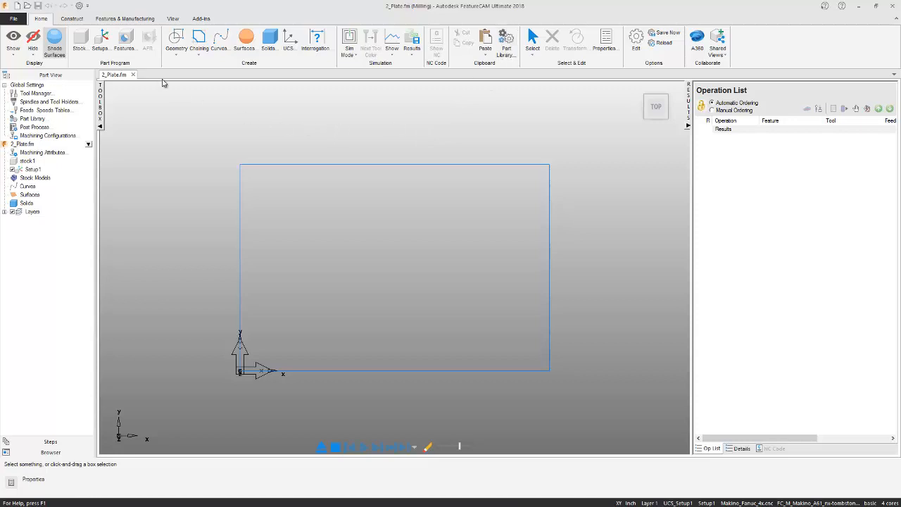
Insert adsk_logo1 from the part library as a User feature directly into the current setup, and undo the paste
left_click(126, 42)
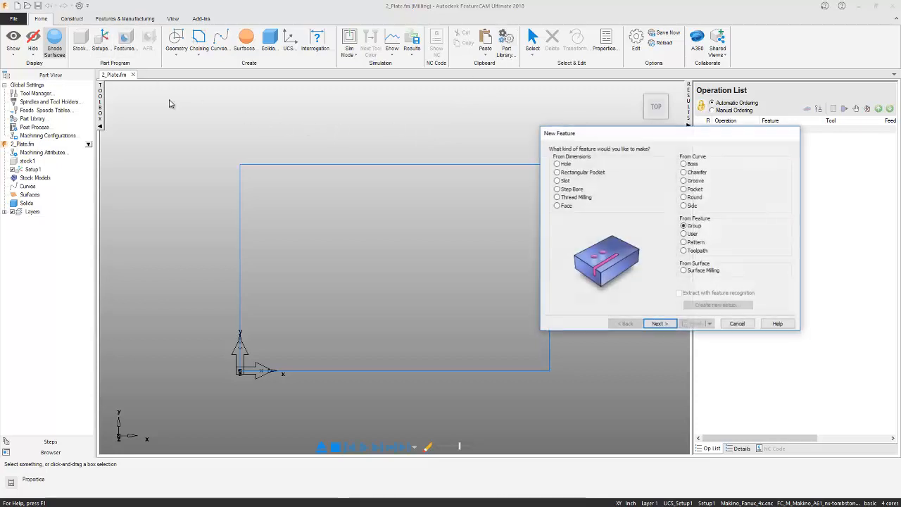
left_click(683, 233)
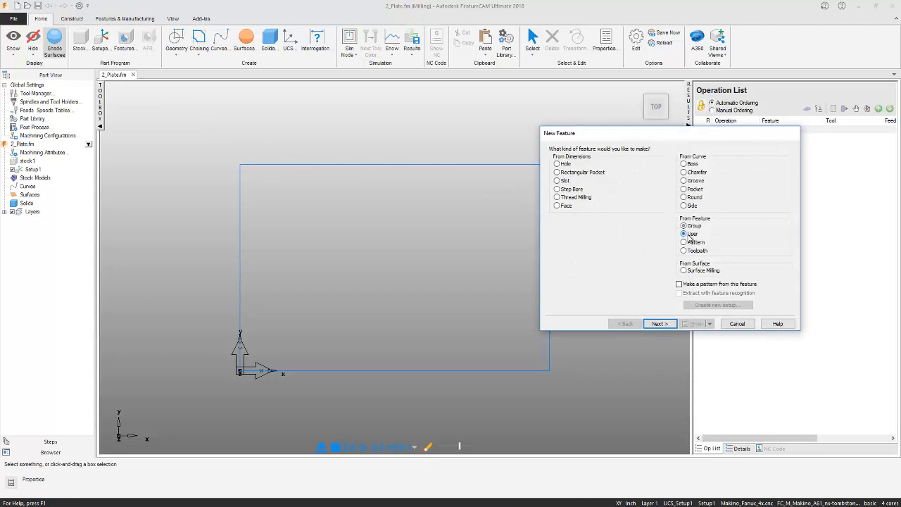
left_click(660, 324)
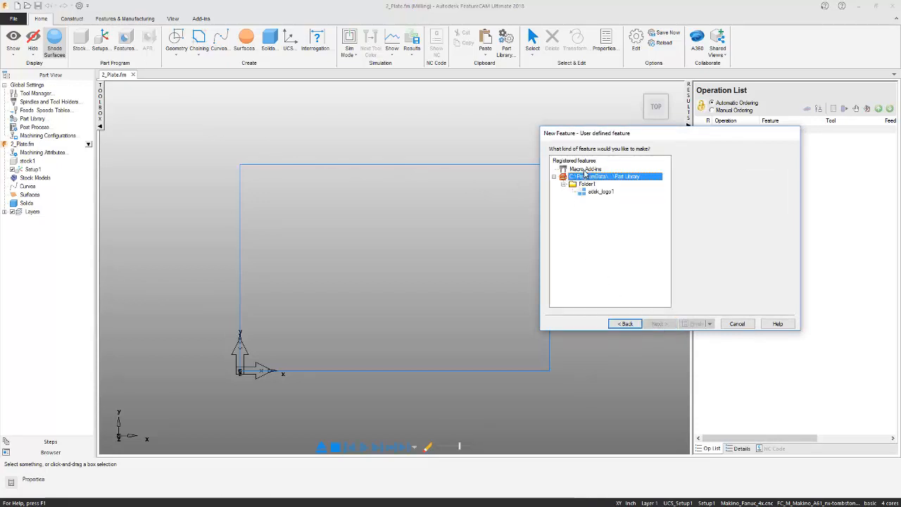
left_click(601, 192)
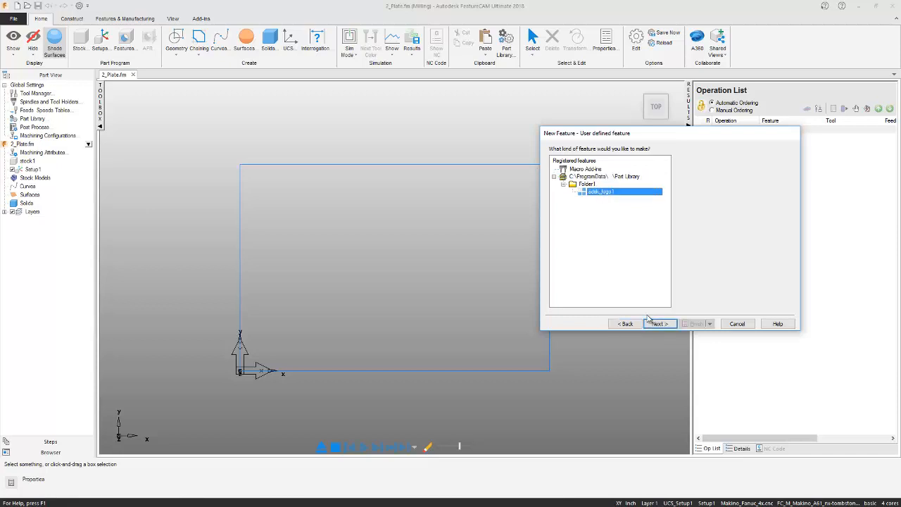
left_click(658, 323)
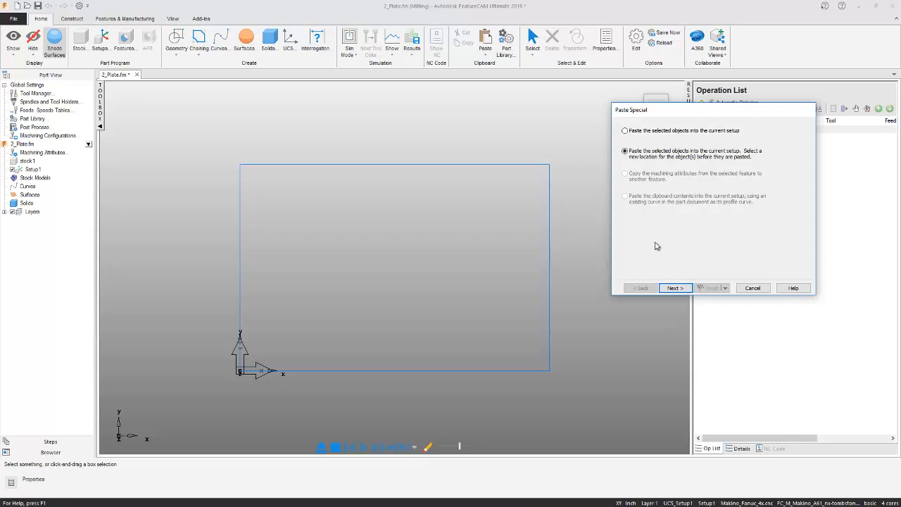
left_click(625, 132)
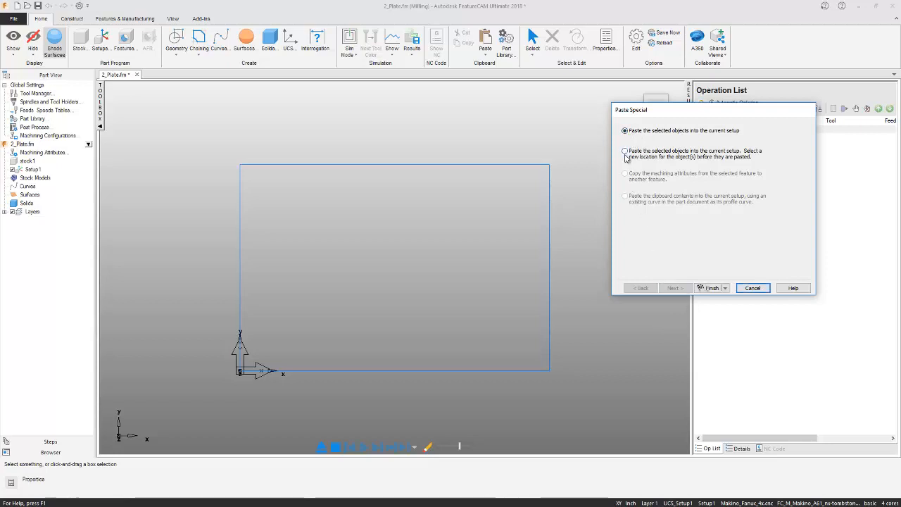
left_click(708, 288)
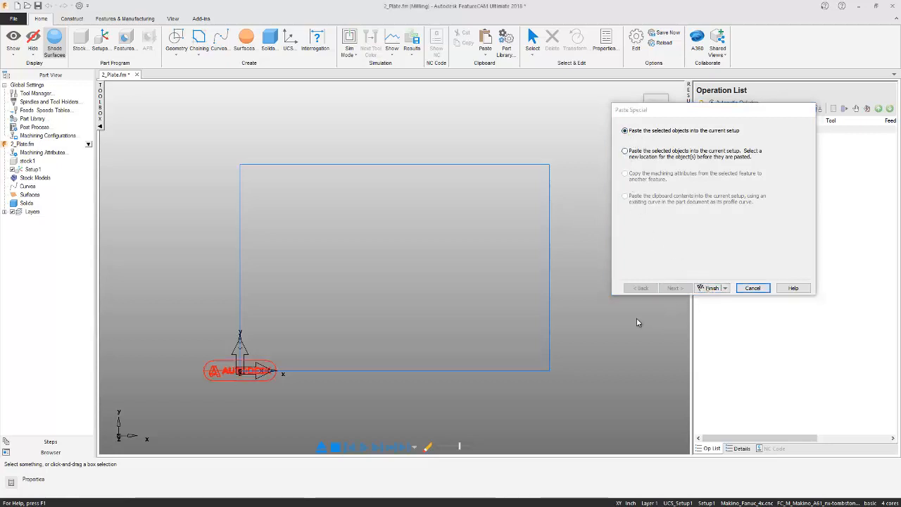
left_click(739, 323)
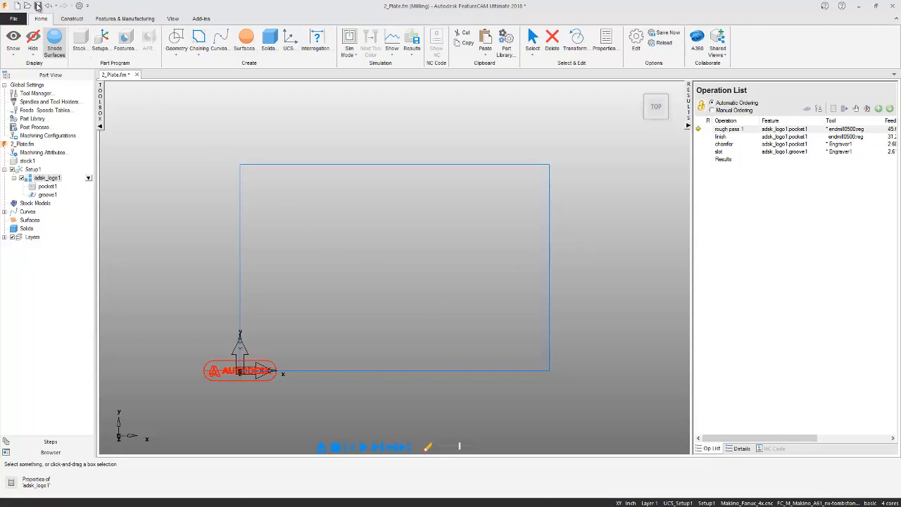
left_click(48, 5)
Start a User feature from the library's adsk_logo1, choosing to paste it into the current setup at a new location
left_click(124, 41)
left_click(660, 324)
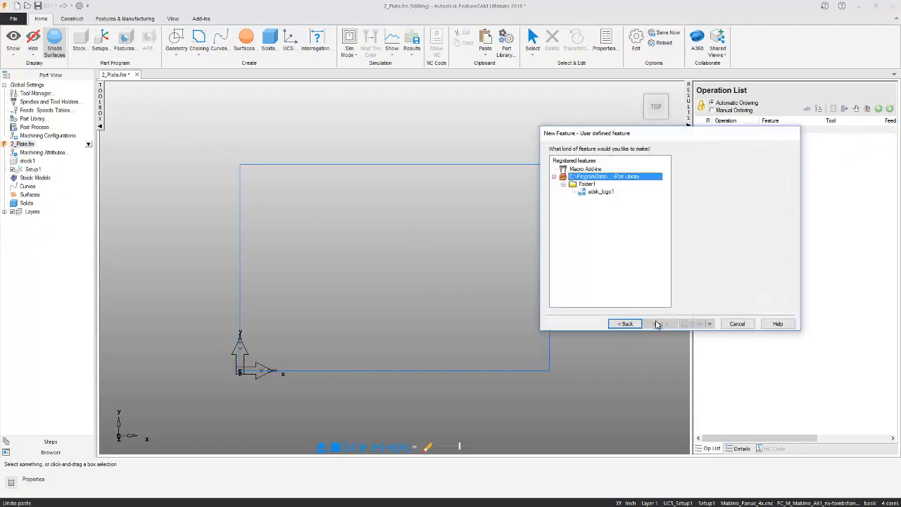
left_click(602, 191)
left_click(657, 324)
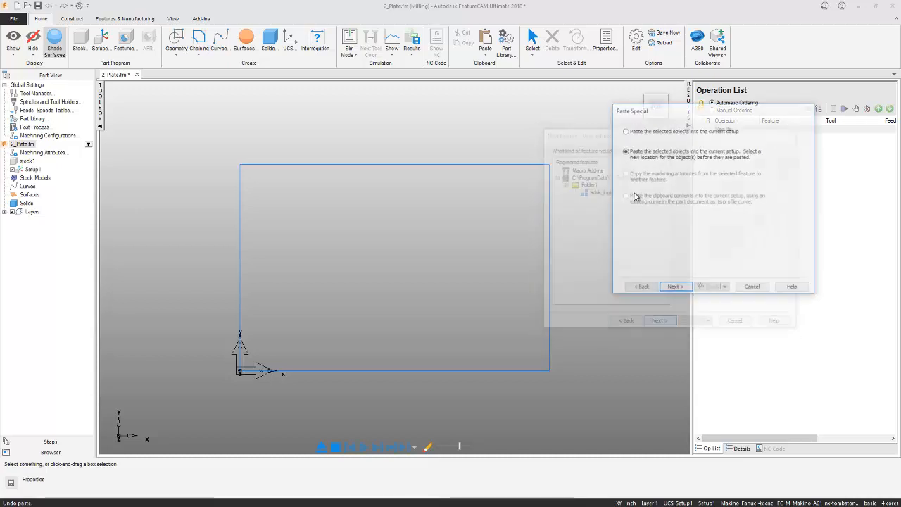
left_click(675, 288)
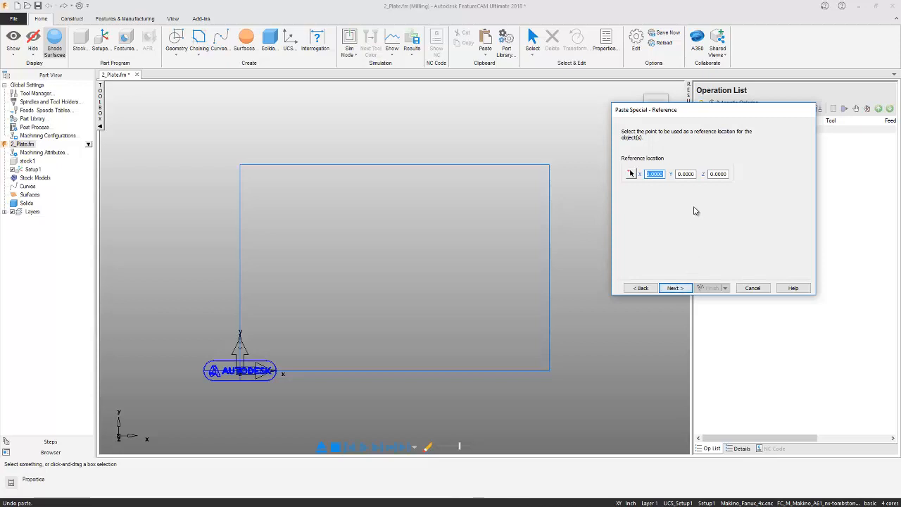
Keep the reference point at the origin, set the paste location to X 3, Y 1, and preview the logo's placement
left_click(674, 288)
left_click(709, 288)
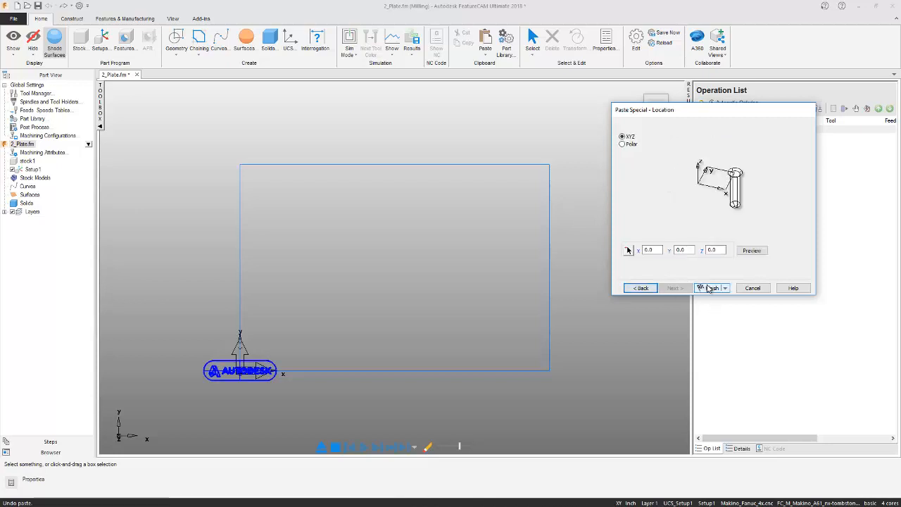
double_click(657, 250)
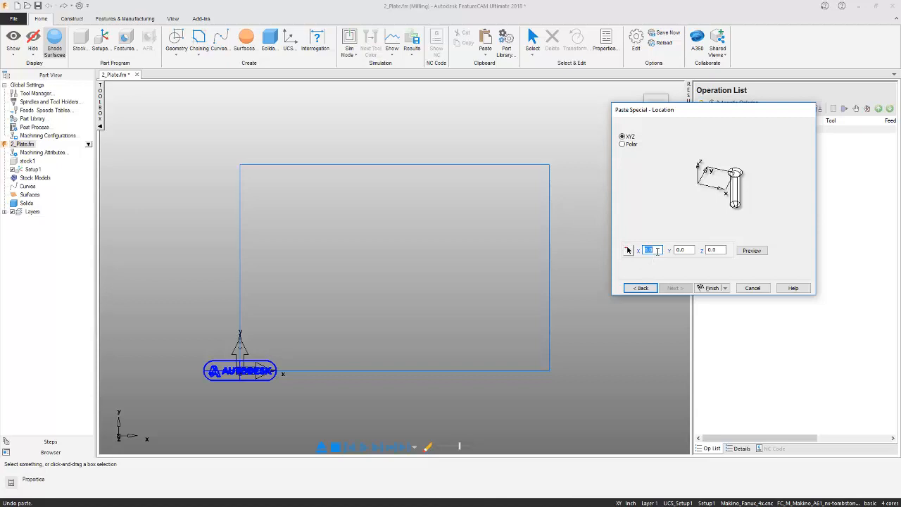
type("3")
key("Tab")
type("1")
key("Tab")
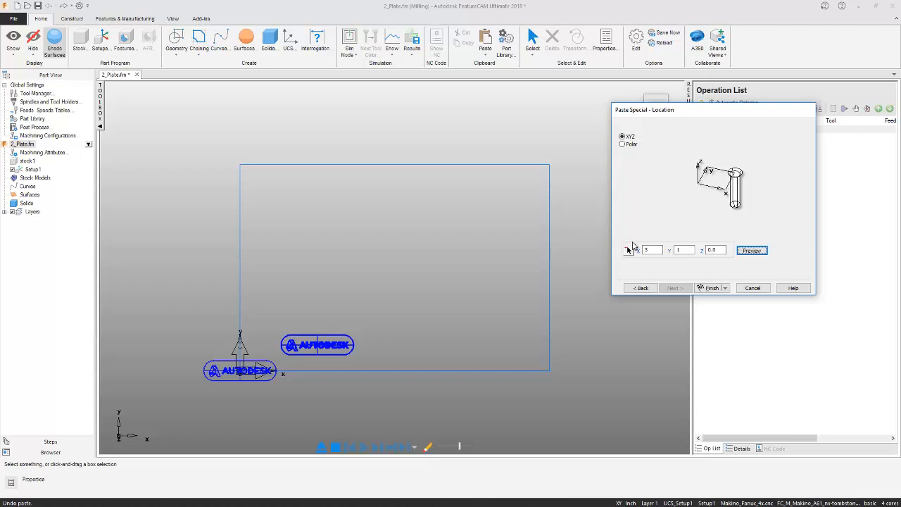
Finish pasting the logo at the previewed location and close the feature wizard without adding another feature
left_click(708, 288)
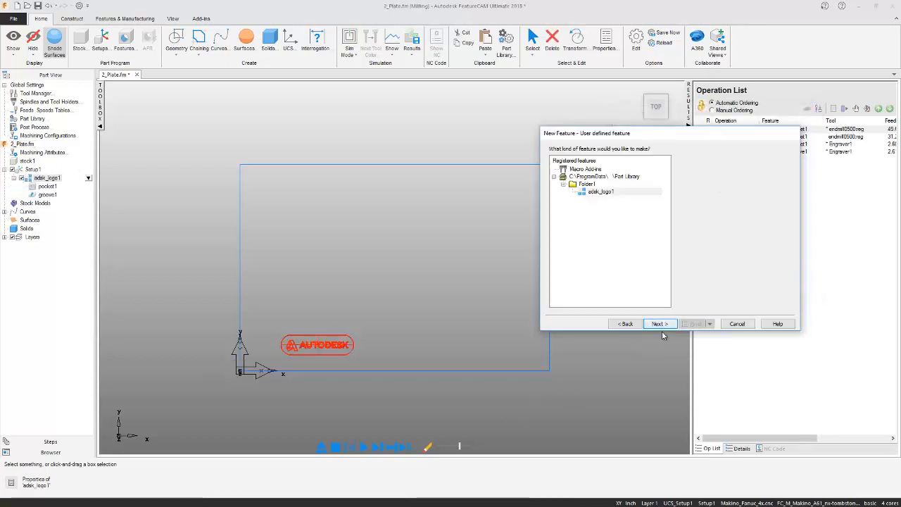
left_click(739, 327)
Run a 3D simulation of the pasted logo's machining in isometric view, and clear the simulation
right_click(405, 376)
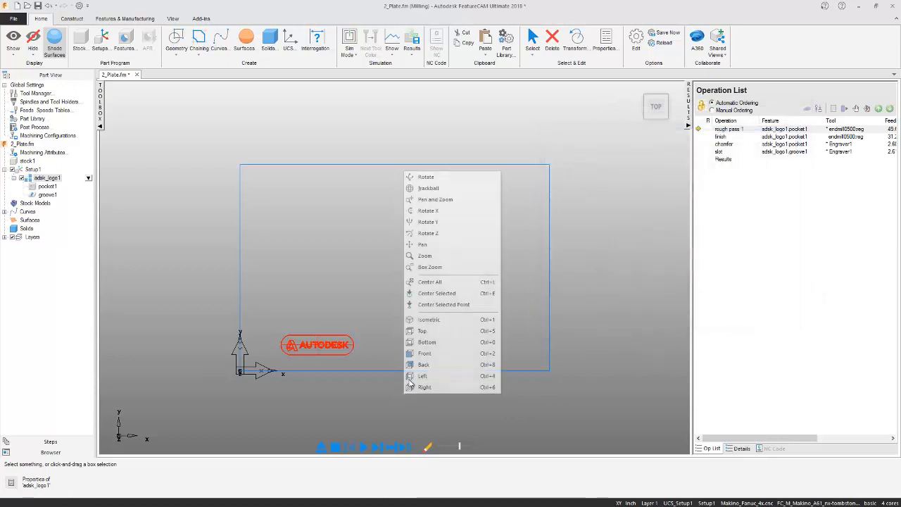
left_click(430, 319)
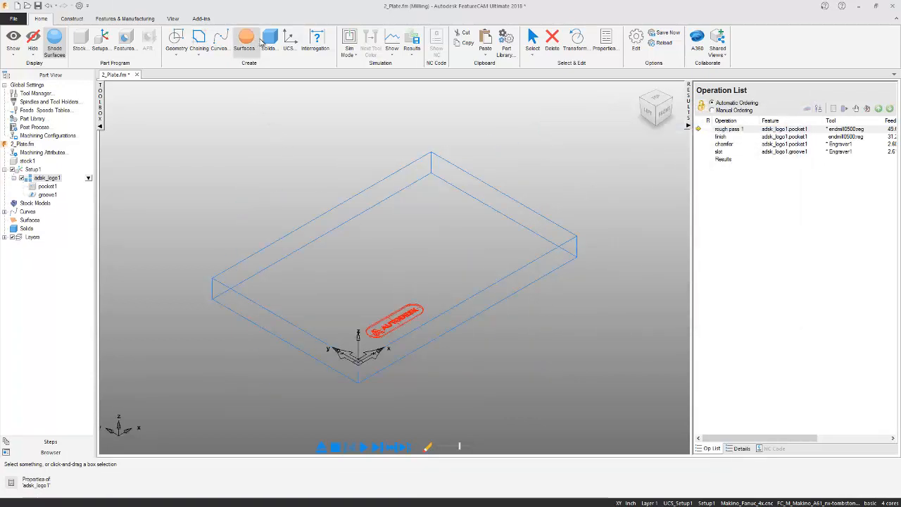
left_click(349, 46)
left_click(360, 110)
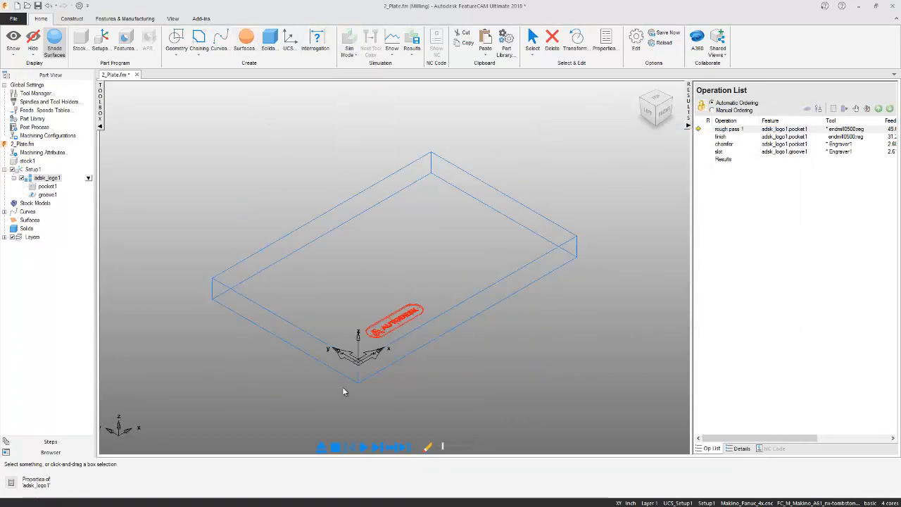
left_click(362, 447)
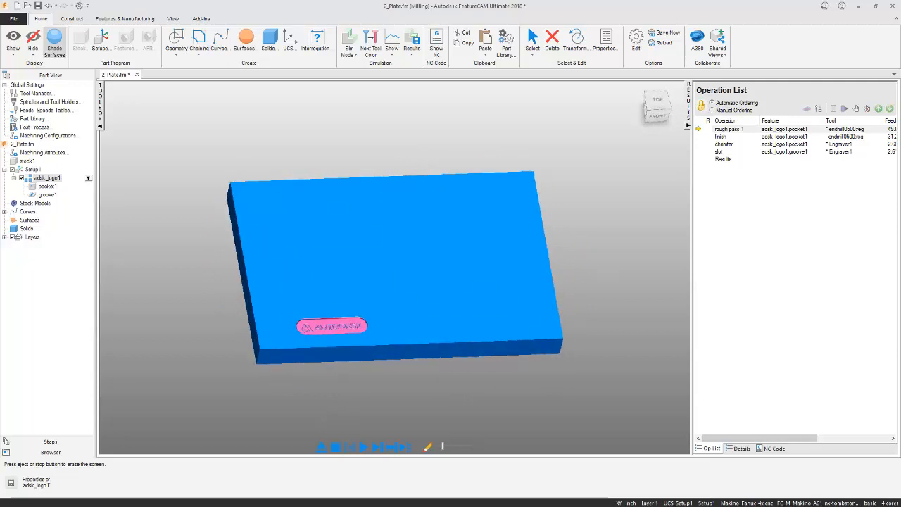
left_click(321, 447)
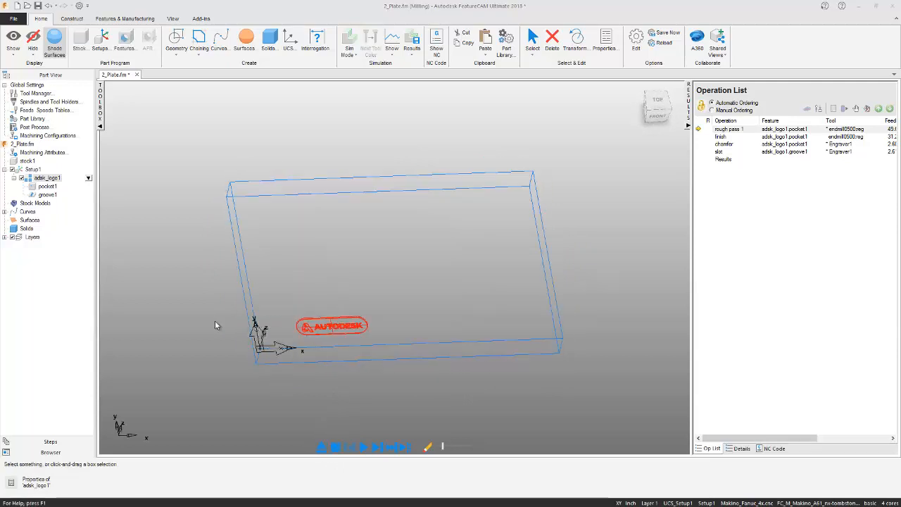
Show the Pattern_Points layer and select all of its points on the plate
left_click(4, 236)
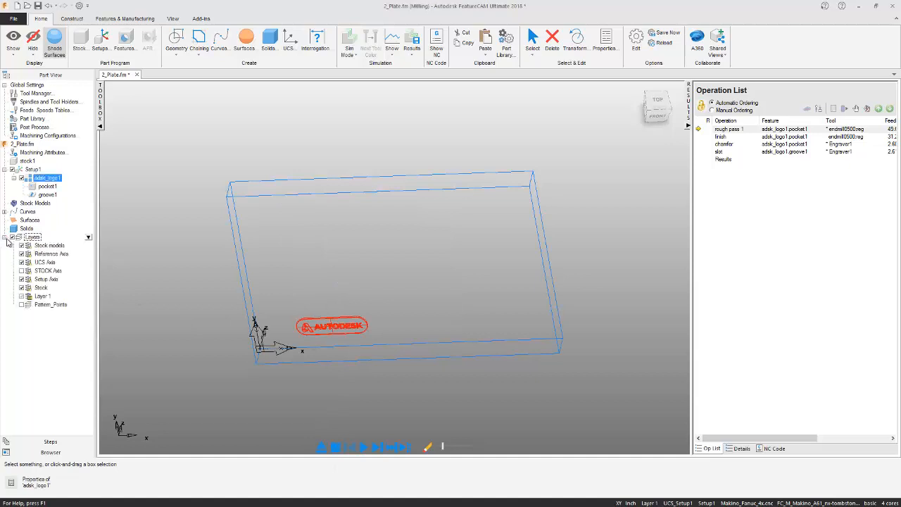
left_click(23, 305)
middle_click_drag(210, 334, 379, 343)
left_click_drag(231, 130, 555, 325)
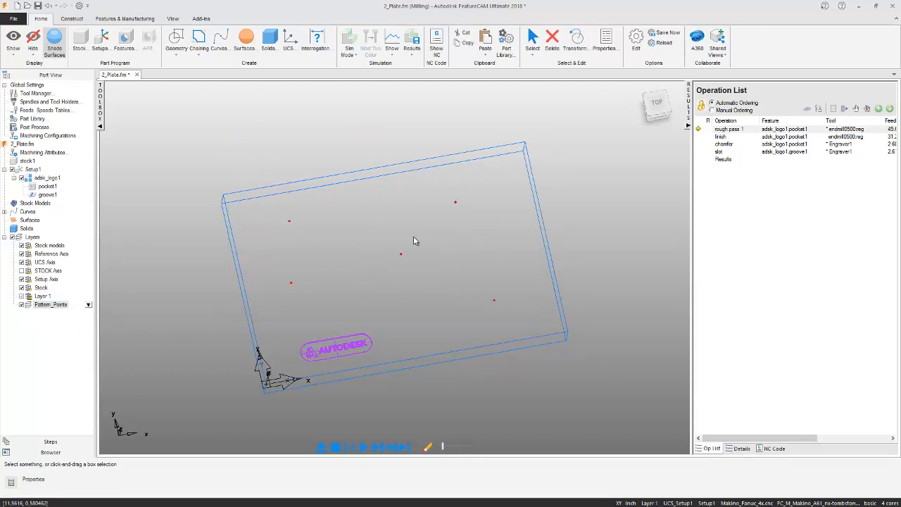
Start a patterned User feature from the library's adsk_logo1, using a points list pattern in the setup XY plane at the selected points
left_click(128, 42)
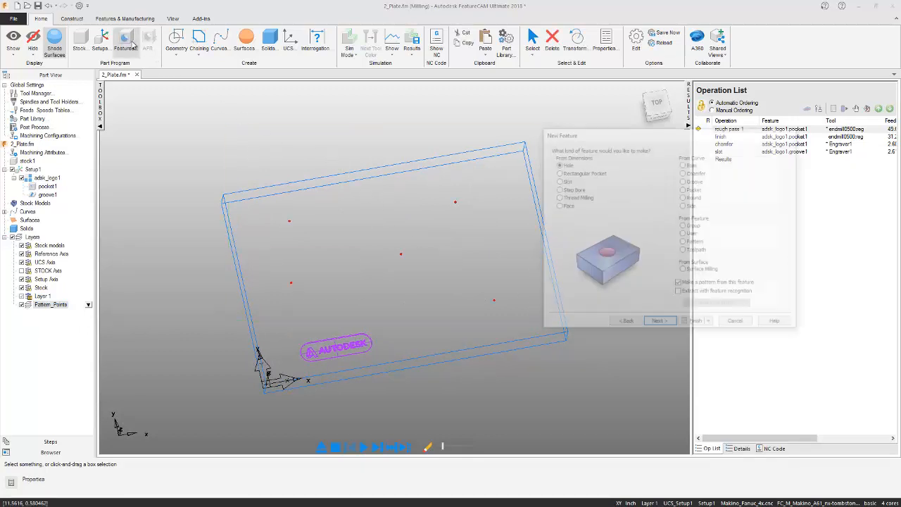
left_click(684, 235)
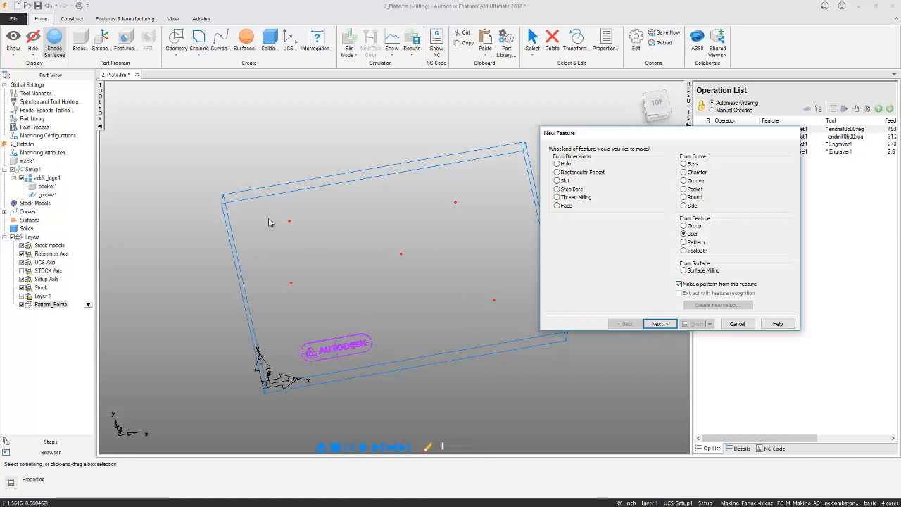
left_click(658, 323)
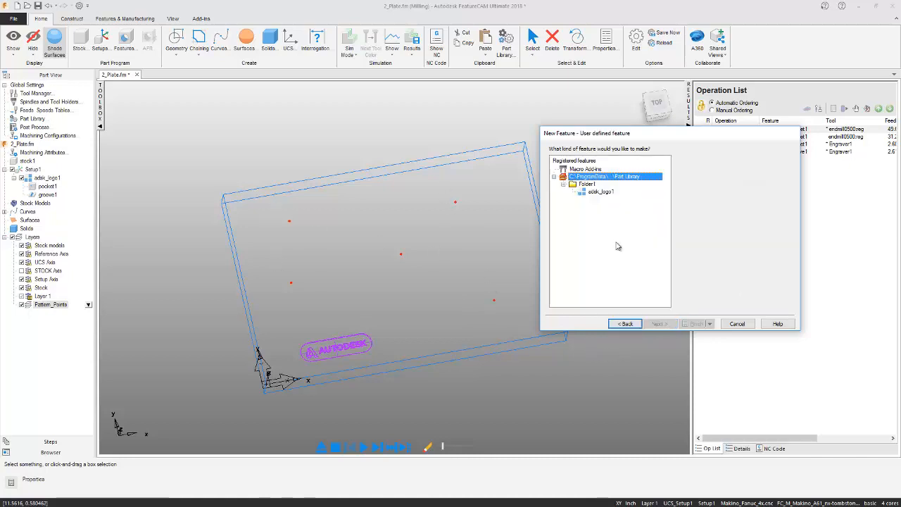
left_click(604, 192)
left_click(660, 324)
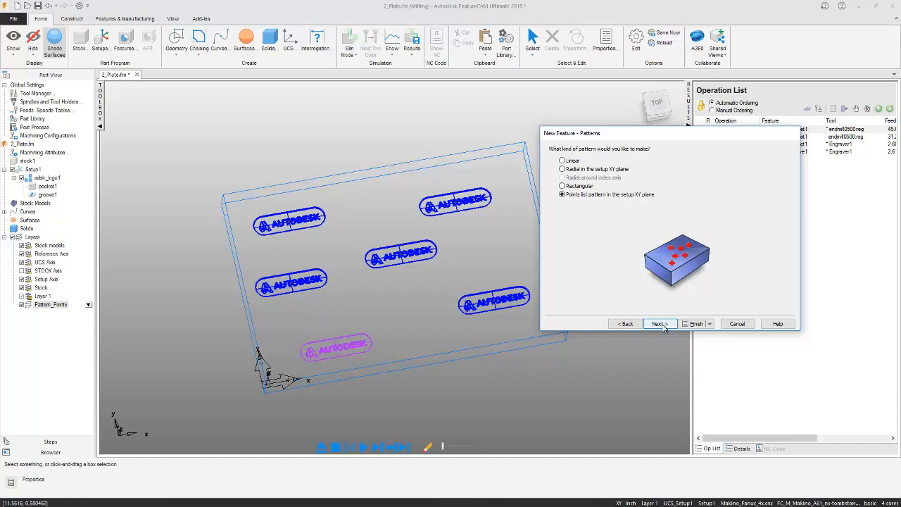
left_click(663, 326)
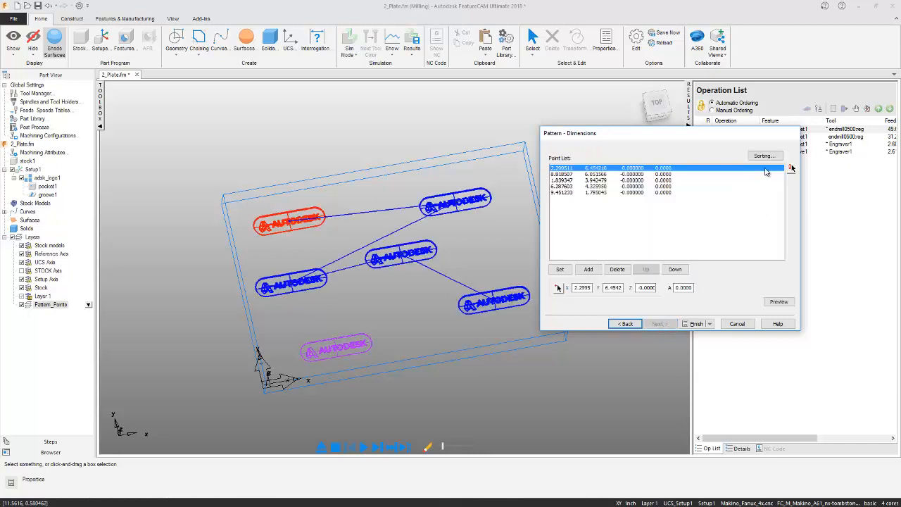
Sort the pattern points by shortest path, move the second point to first place, and finish the logo pattern
left_click(764, 156)
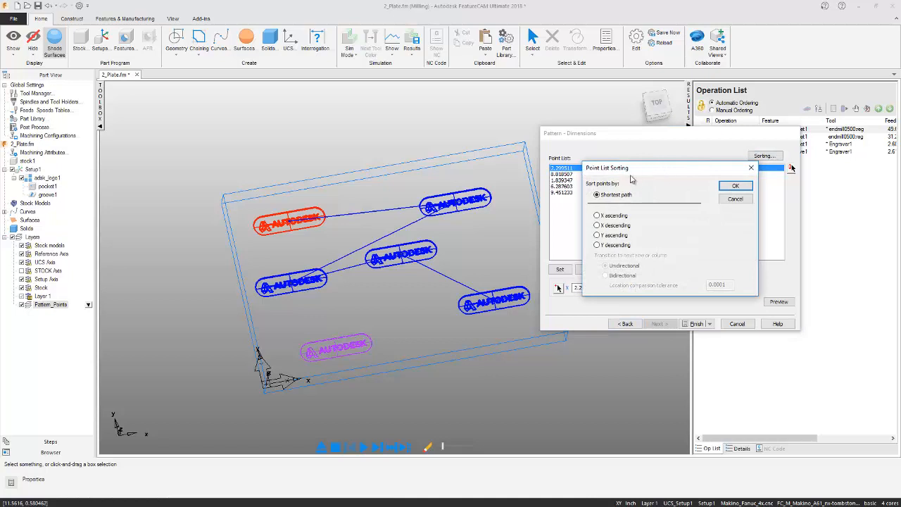
left_click(736, 188)
left_click(574, 174)
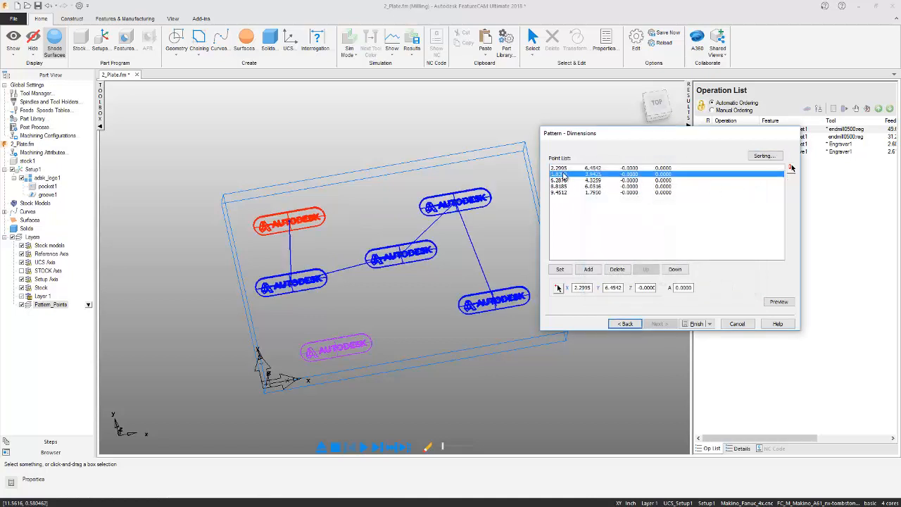
left_click(638, 270)
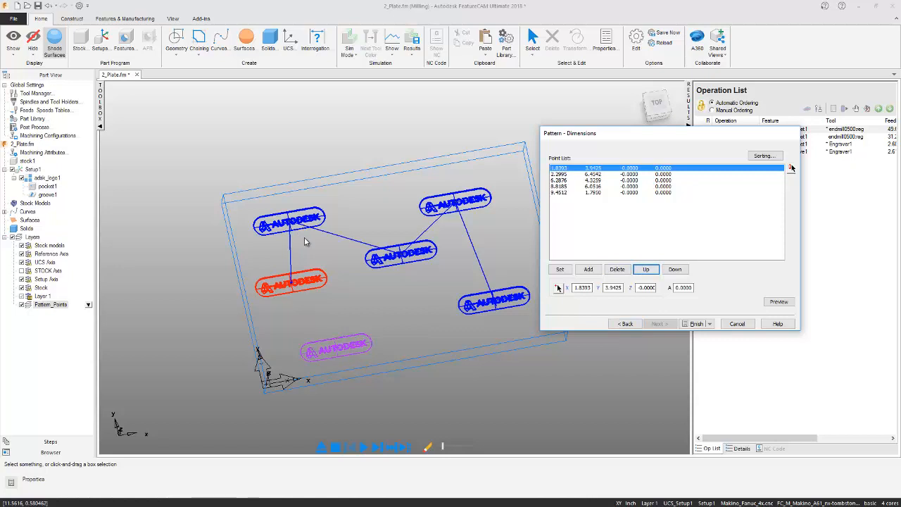
left_click(696, 324)
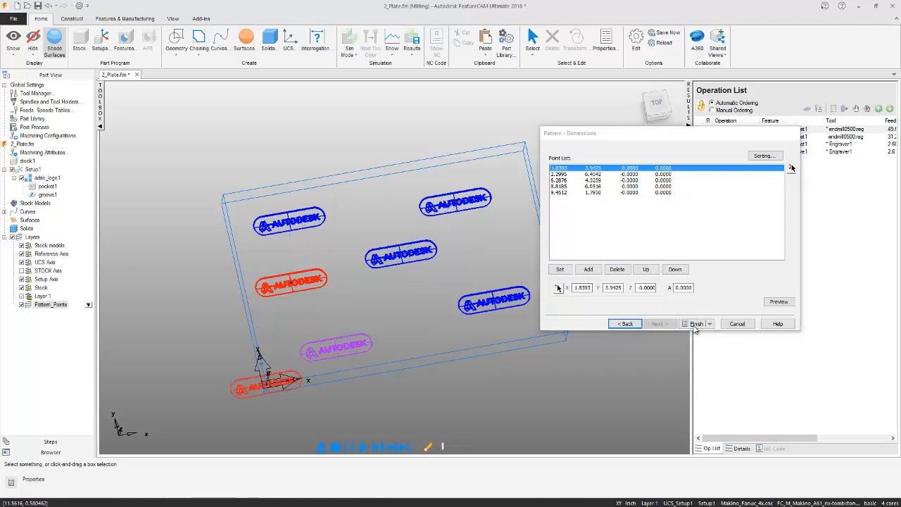
left_click(715, 368)
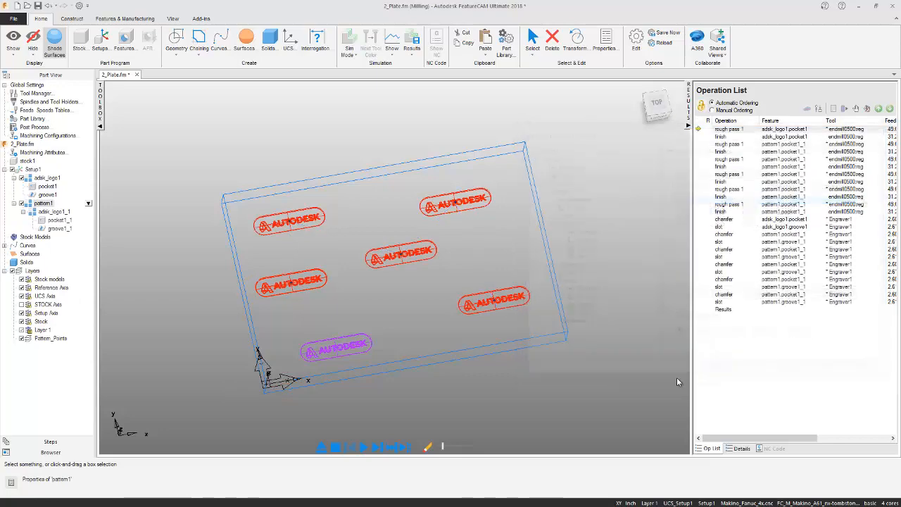
Simulate the machining of all the logos on the plate, and stop the simulation
left_click(364, 448)
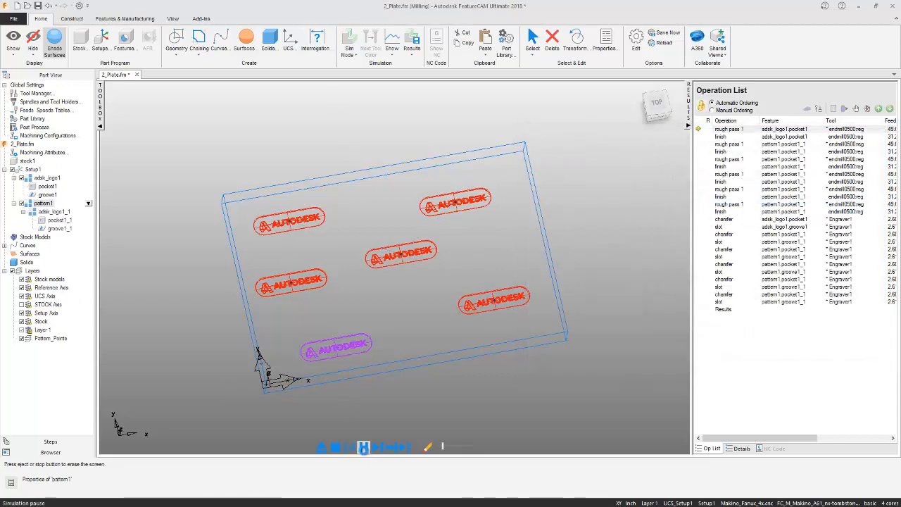
scroll(423, 378, "up", 2)
middle_click_drag(423, 378, 447, 329)
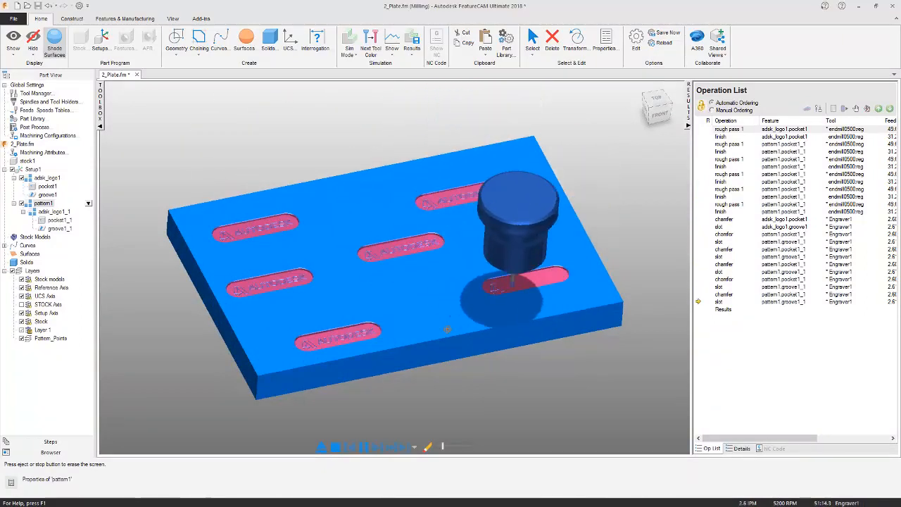
left_click(336, 449)
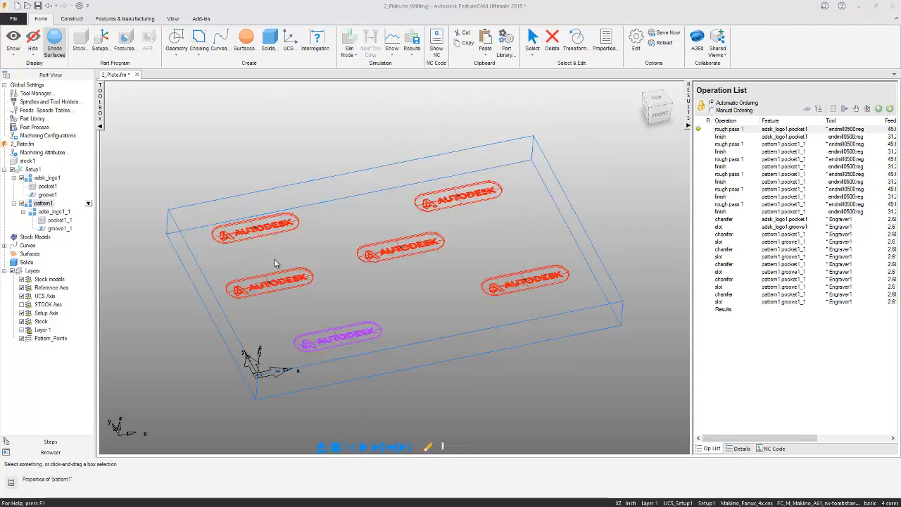
Close 2_Plate.fm without saving its changes and open the recent document 3_Side.fm
left_click(136, 75)
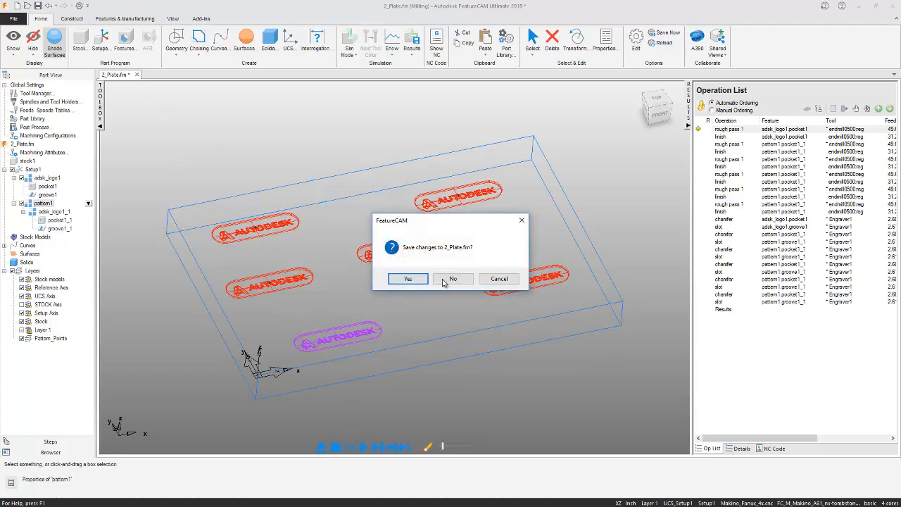
left_click(454, 279)
left_click(32, 307)
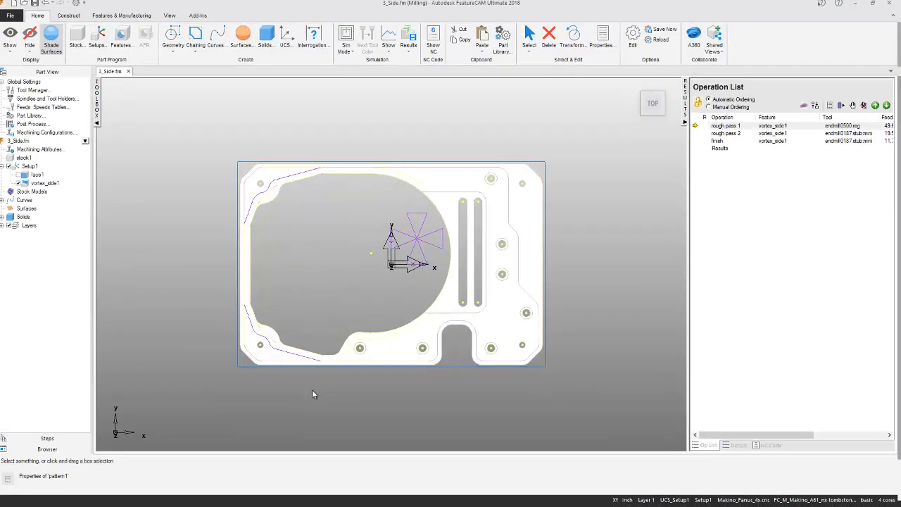
Show the side part in isometric view and simulate its vortex_side1 machining
right_click(359, 416)
left_click(385, 338)
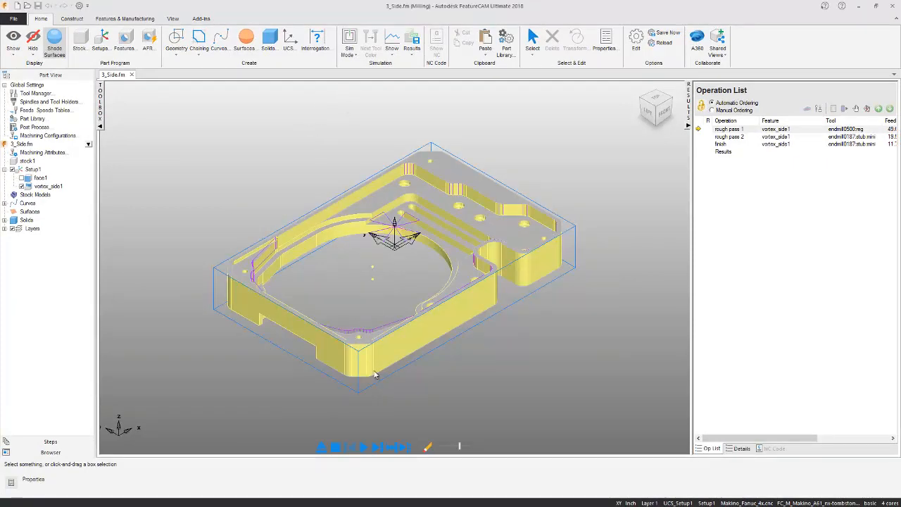
left_click(363, 448)
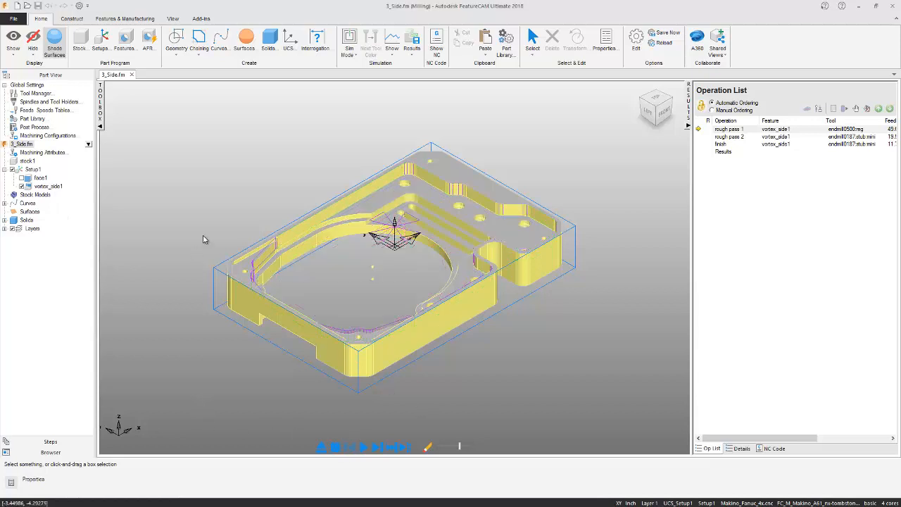
Add the vortex_side1 feature to Folder1 of the part library and close the library
left_click(506, 42)
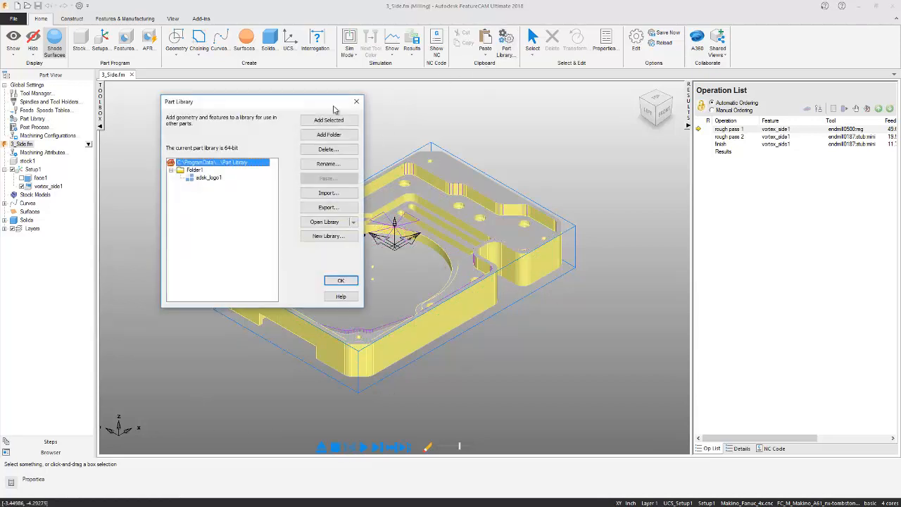
left_click(52, 186)
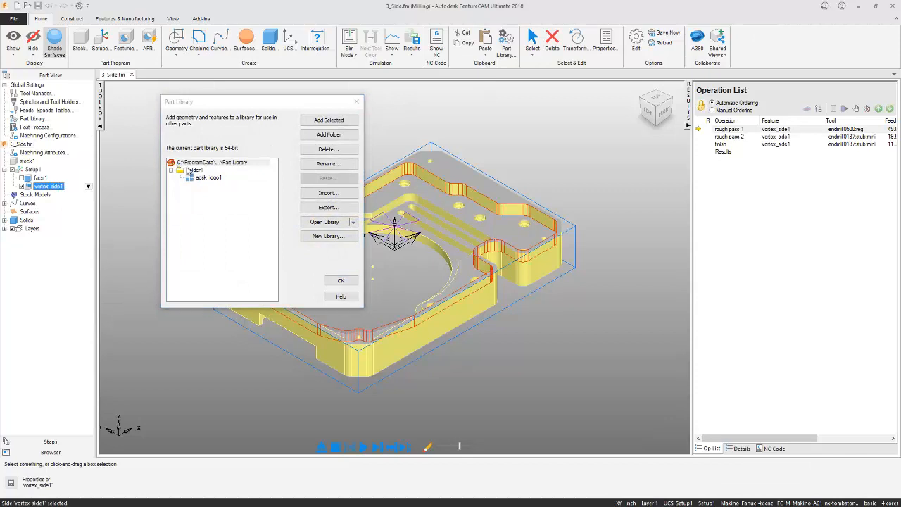
left_click(325, 123)
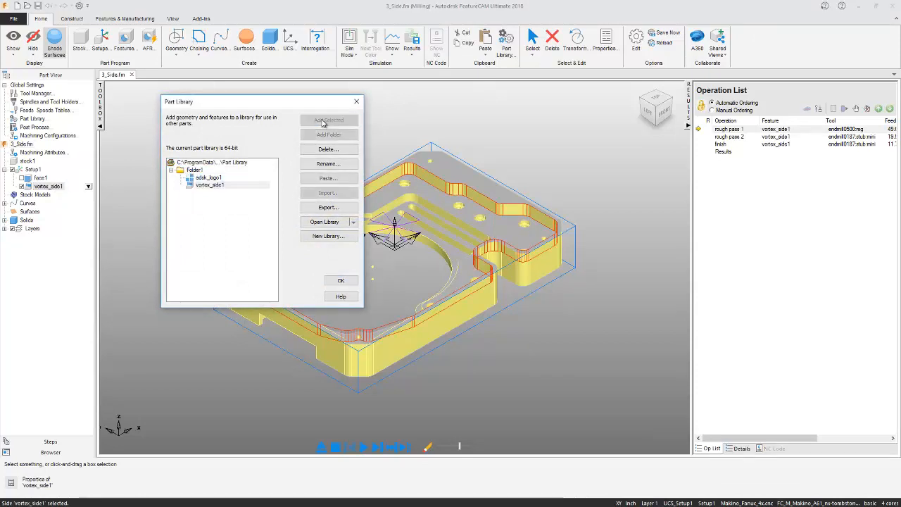
left_click(341, 281)
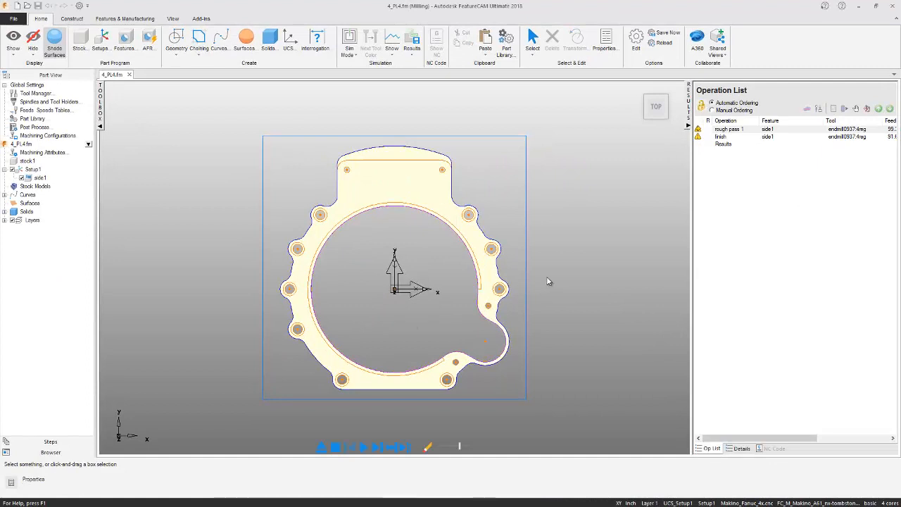
Show 4_PL4.fm in isometric view, simulate the side1 toolpath, and examine it inside the ring's opening
right_click(547, 279)
left_click(574, 427)
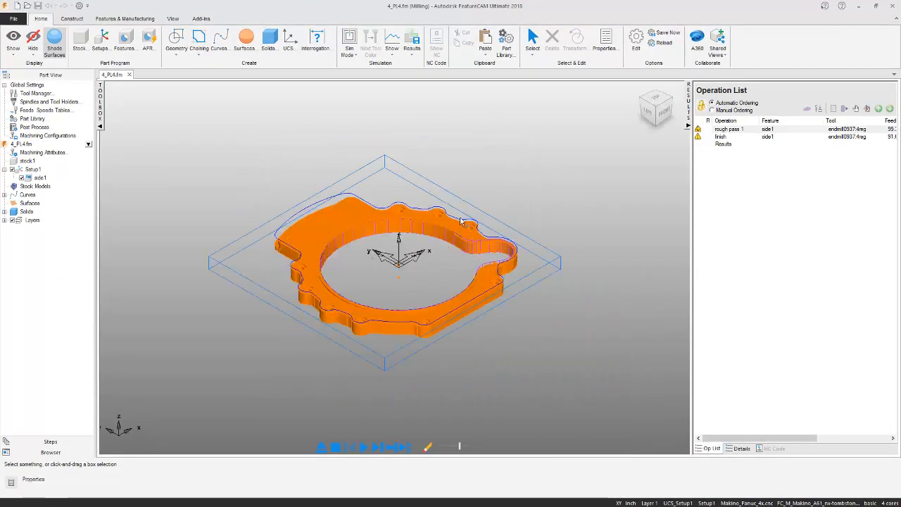
left_click(362, 447)
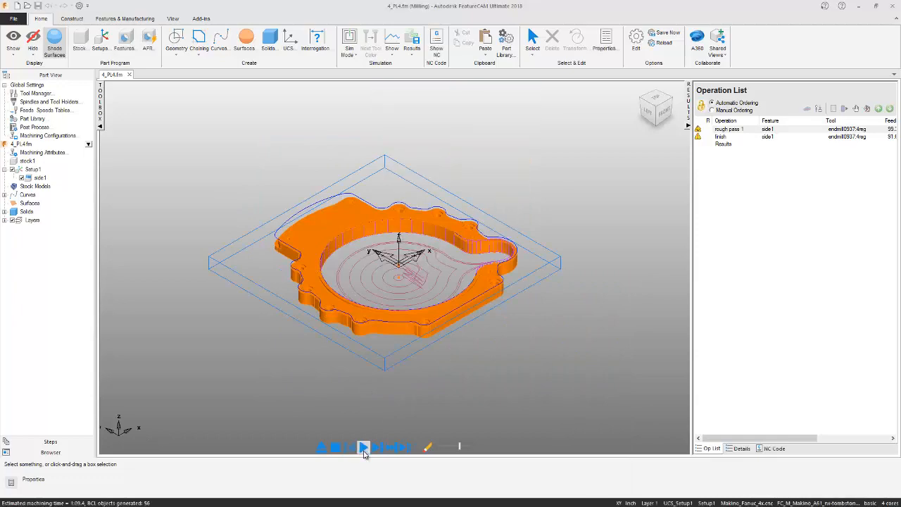
middle_click_drag(369, 326, 319, 308)
middle_click_drag(385, 248, 363, 279)
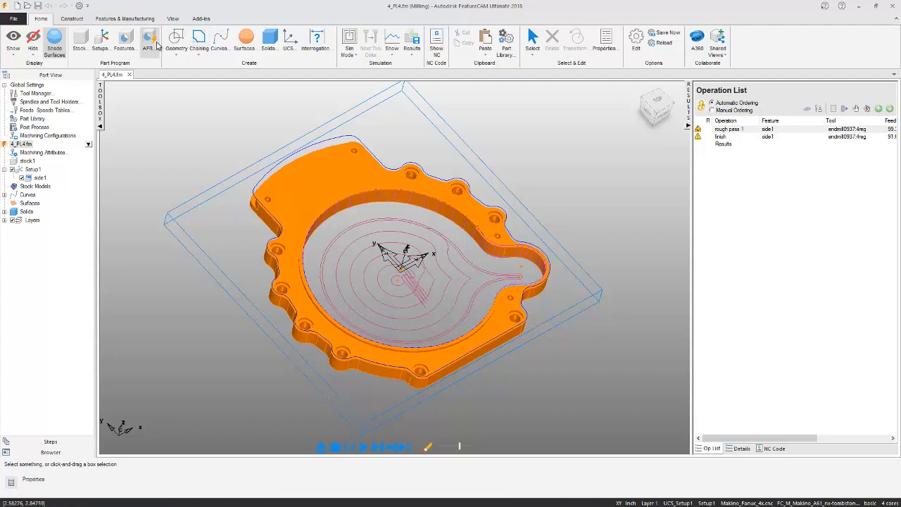
Paste vortex_side1 from the part library as a machining-attribute copy, limited to the attributes that were set on the feature
left_click(511, 52)
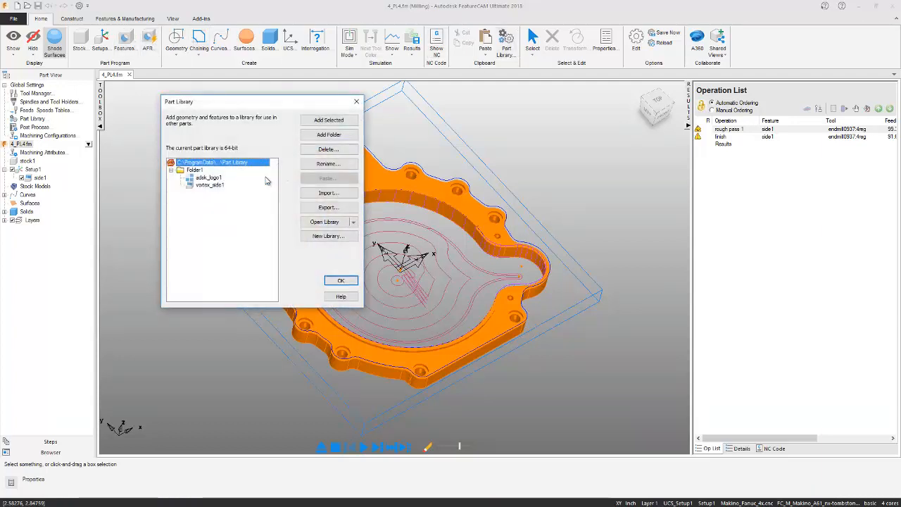
left_click(214, 186)
left_click(328, 178)
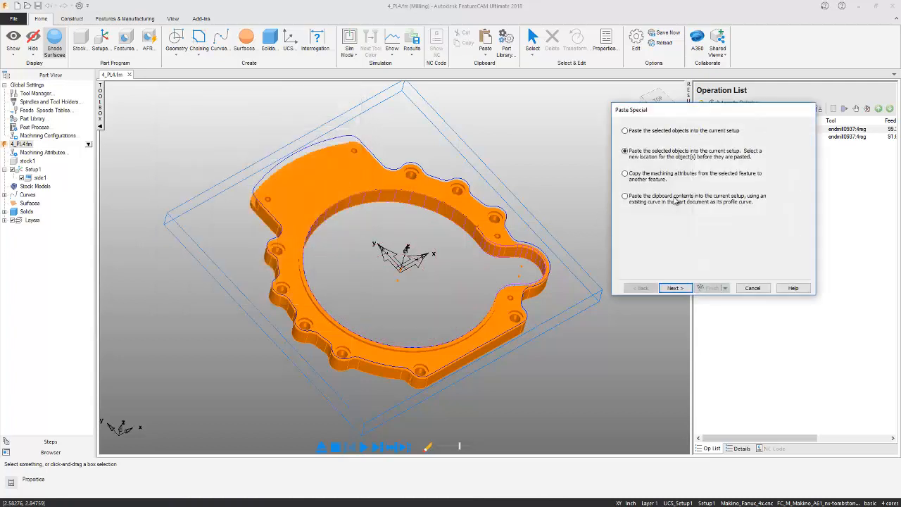
left_click(626, 175)
left_click(675, 289)
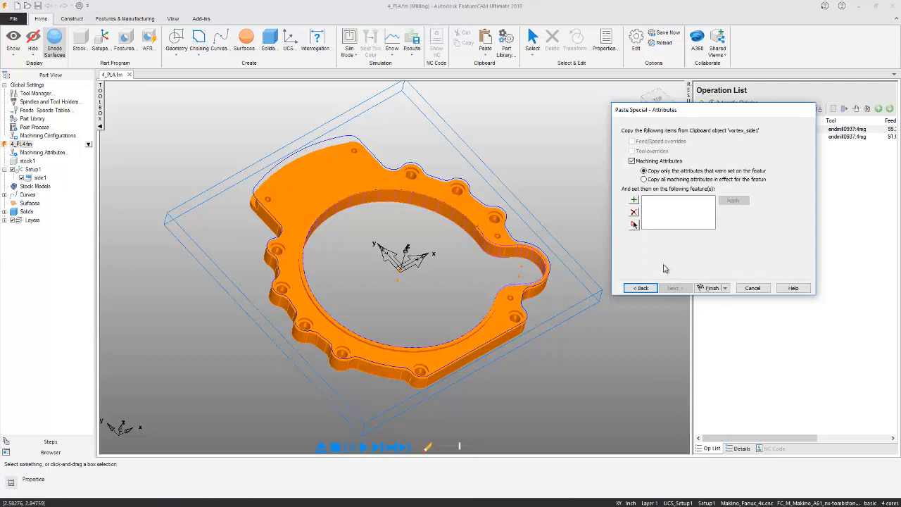
left_click(644, 180)
left_click(644, 172)
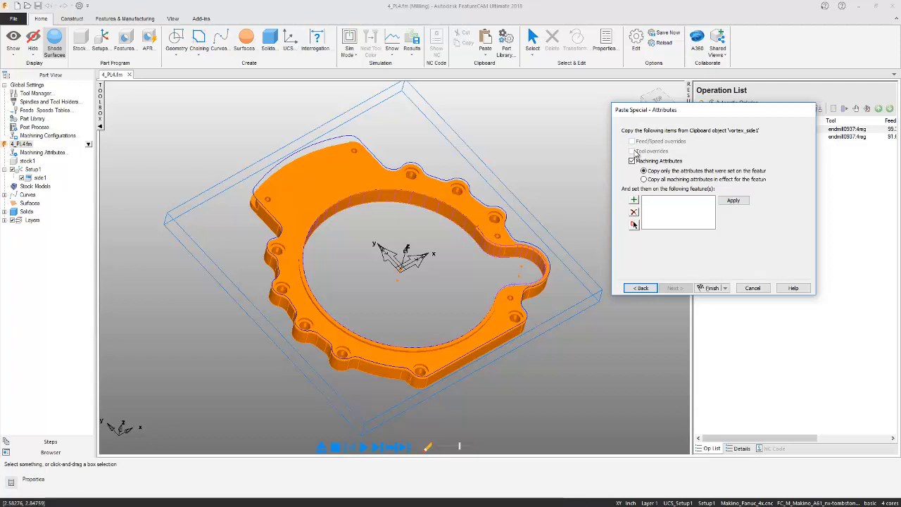
Apply the copied vortex_side1 machining attributes to the side1 feature, finish the paste and close the part library
left_click(39, 179)
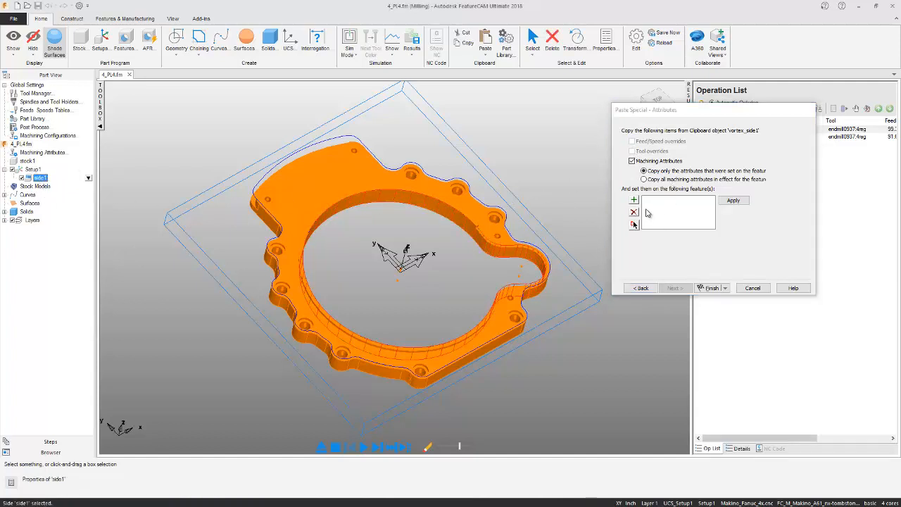
left_click(634, 201)
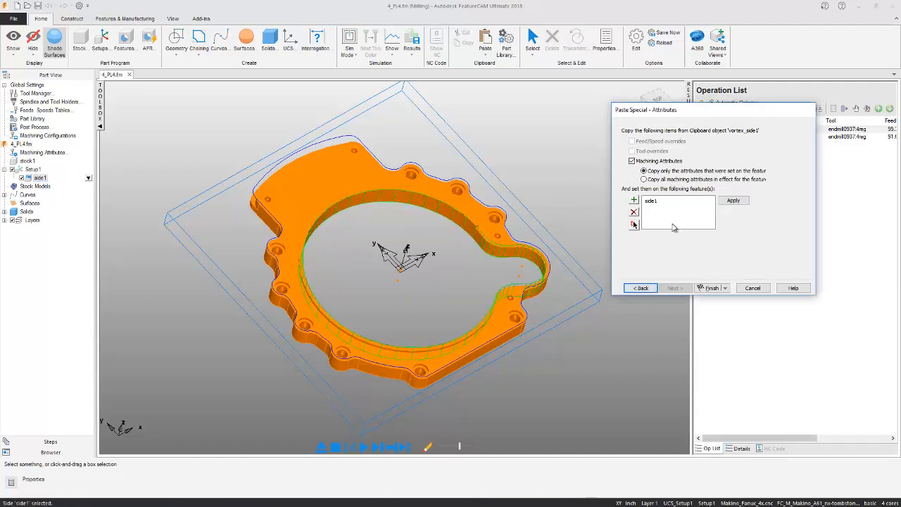
left_click(709, 288)
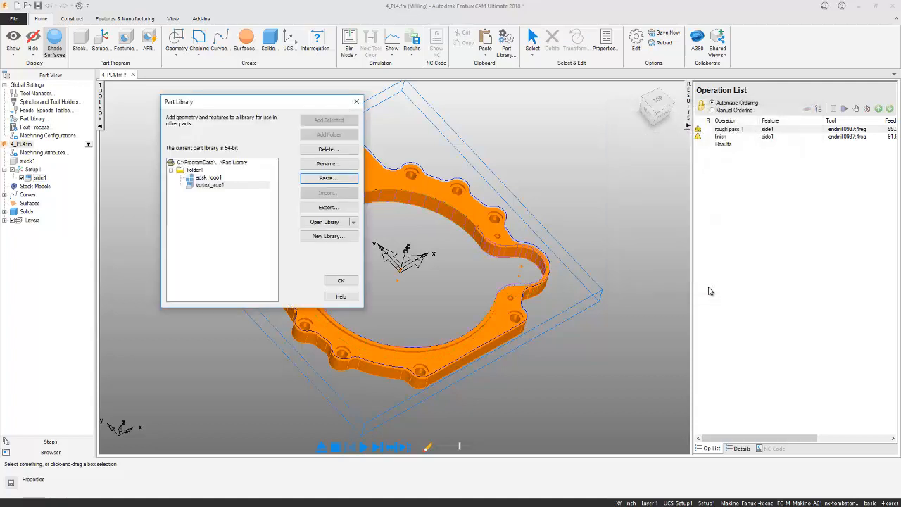
left_click(339, 281)
Simulate the side1 toolpath, stop the simulation and exclude side1 from machining in Setup1
left_click(362, 448)
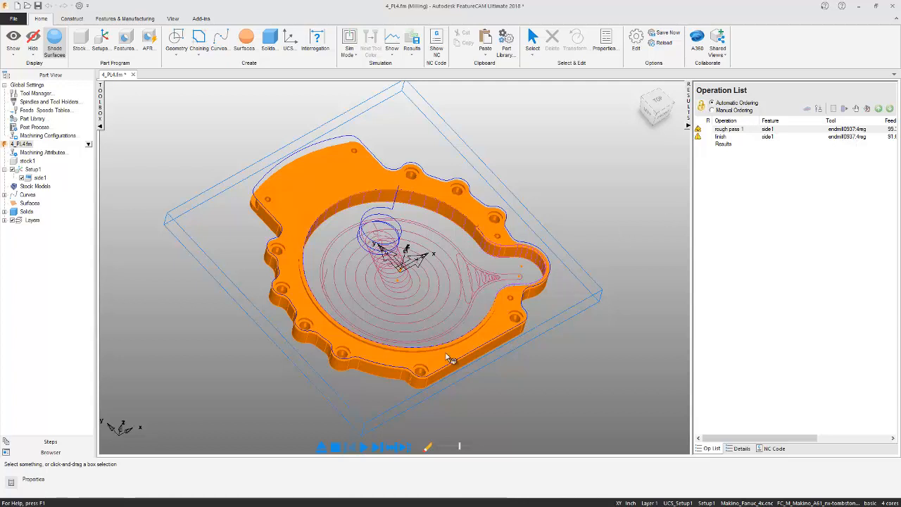
left_click(335, 447)
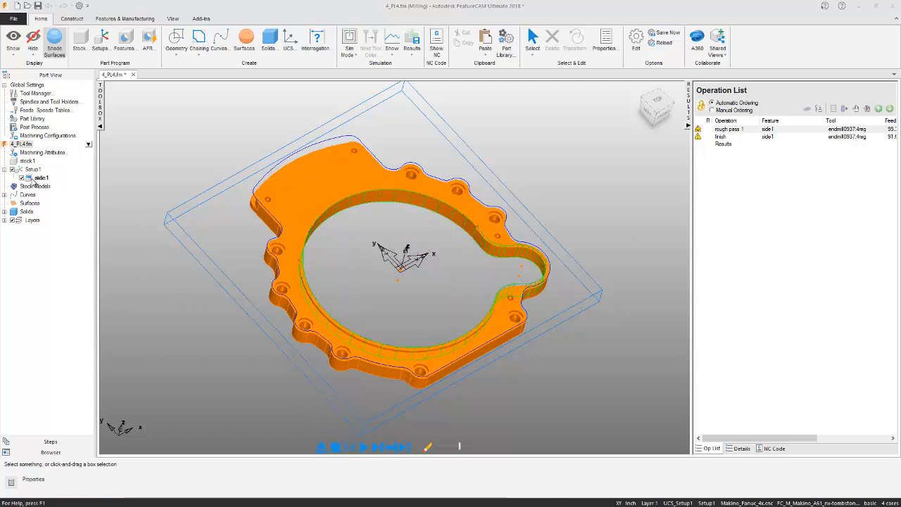
left_click(21, 178)
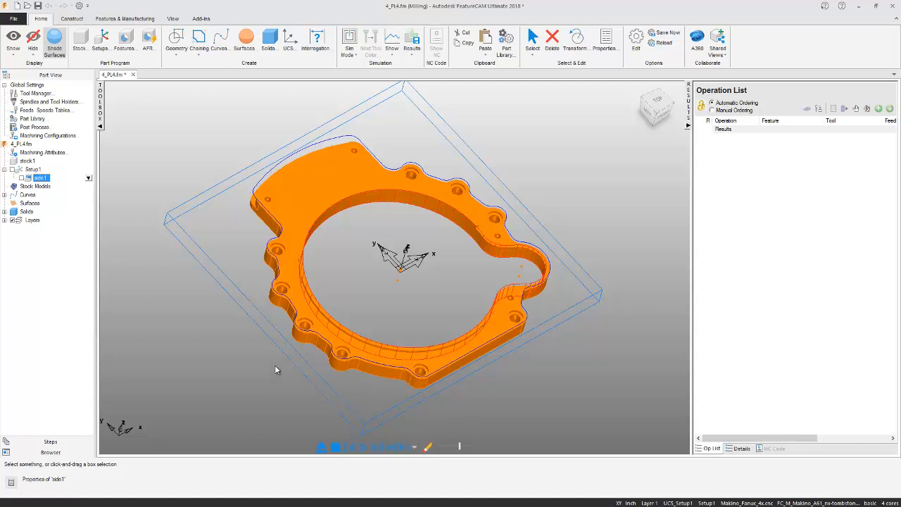
Start pasting vortex_side1 from the part library into the current setup, using an existing curve as its profile
left_click(512, 41)
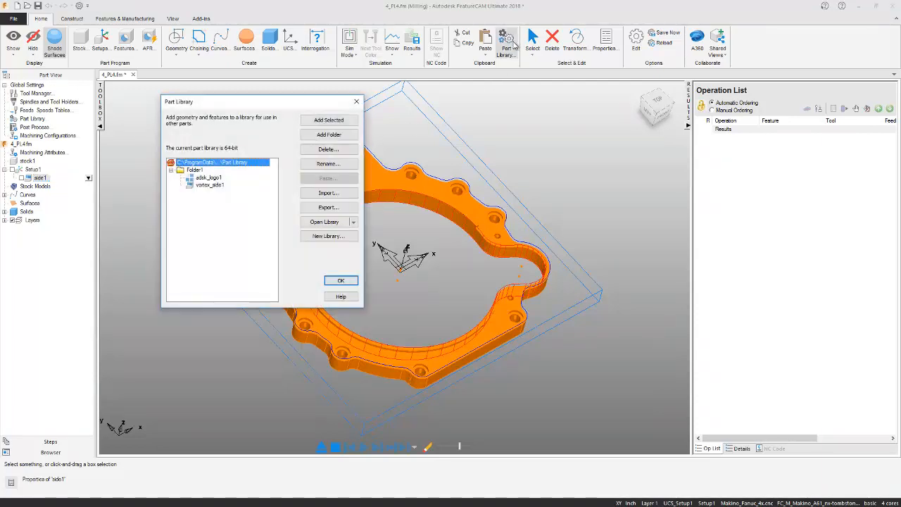
left_click(211, 184)
left_click(336, 178)
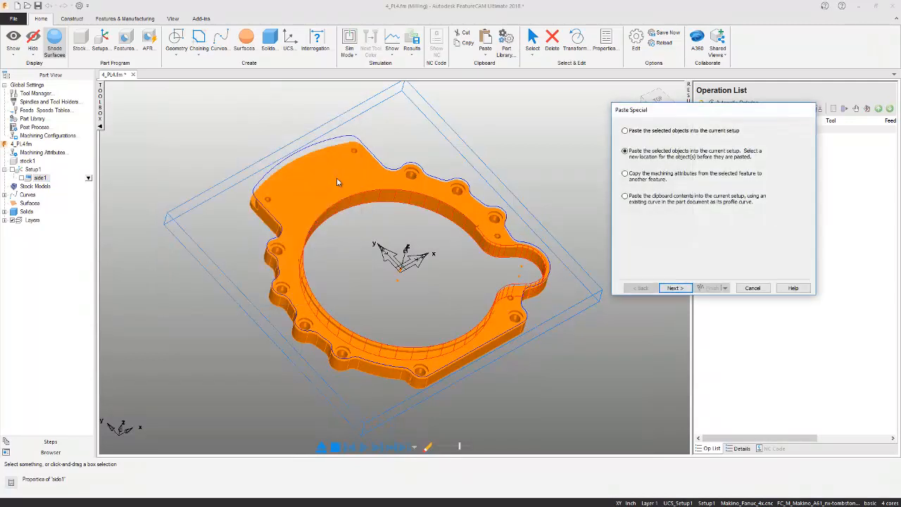
left_click(625, 197)
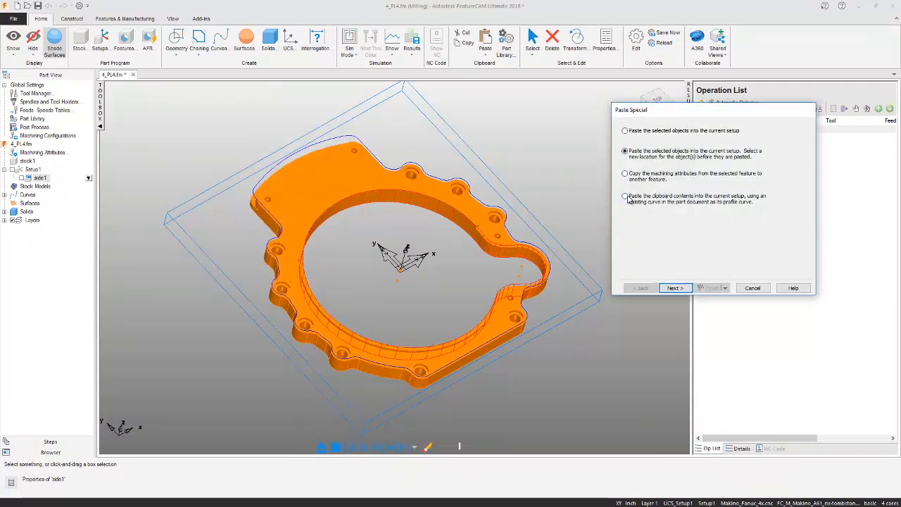
left_click(682, 288)
Pick the part's outer outline curve1 as the new profile, place the feature at XYZ 0.0, 0.0, 0.0 and close the library
left_click(626, 129)
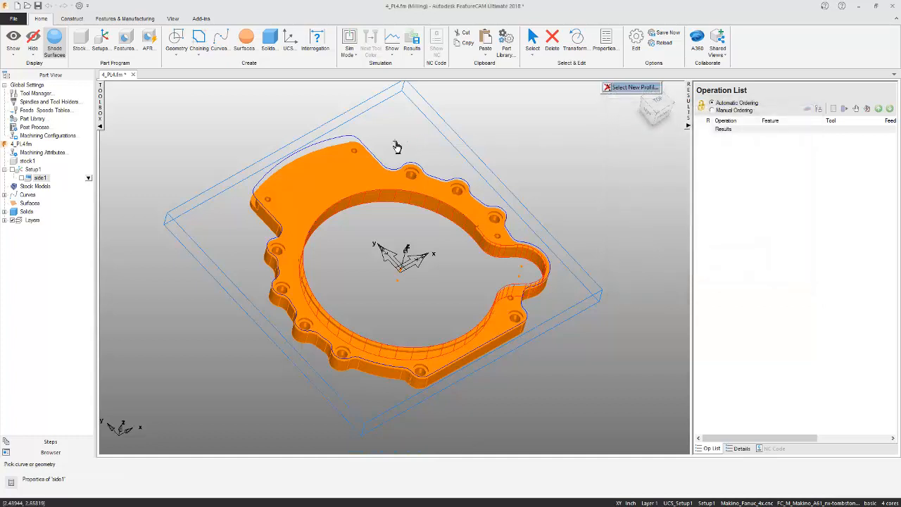
left_click(367, 148)
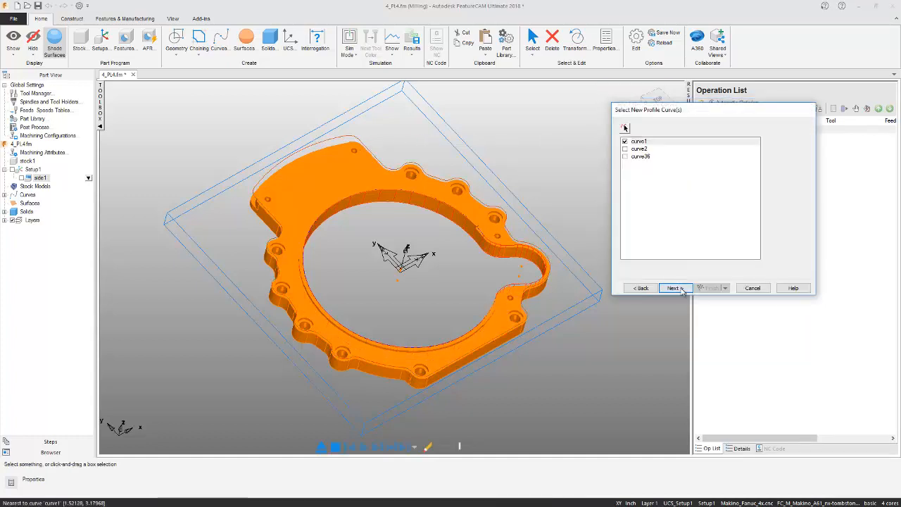
left_click(682, 288)
middle_click_drag(487, 333, 432, 344)
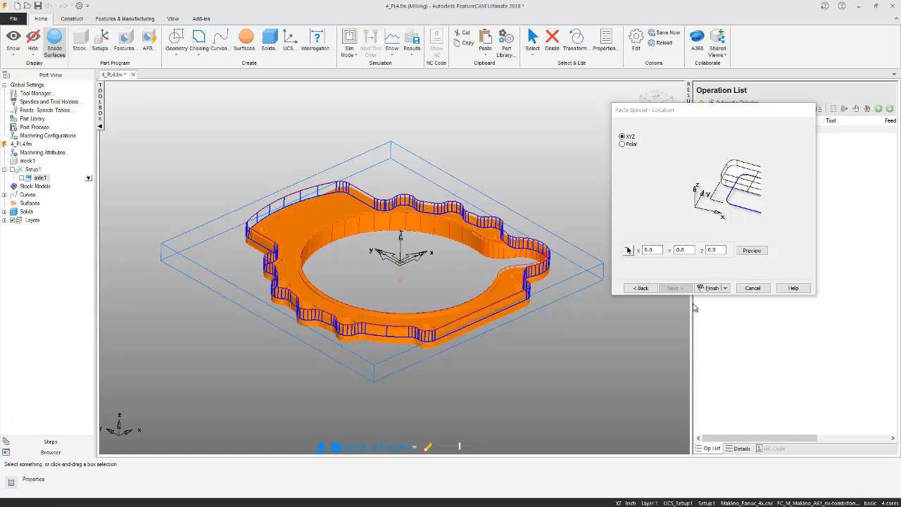
left_click(710, 288)
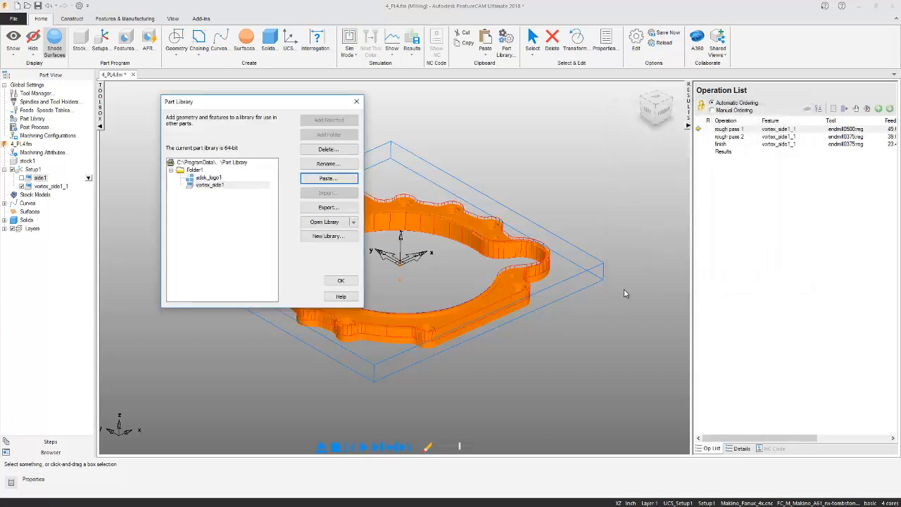
left_click(338, 281)
Set the pasted vortex_side1_1 feature's depth to 0.45 and check its machining side
double_click(268, 211)
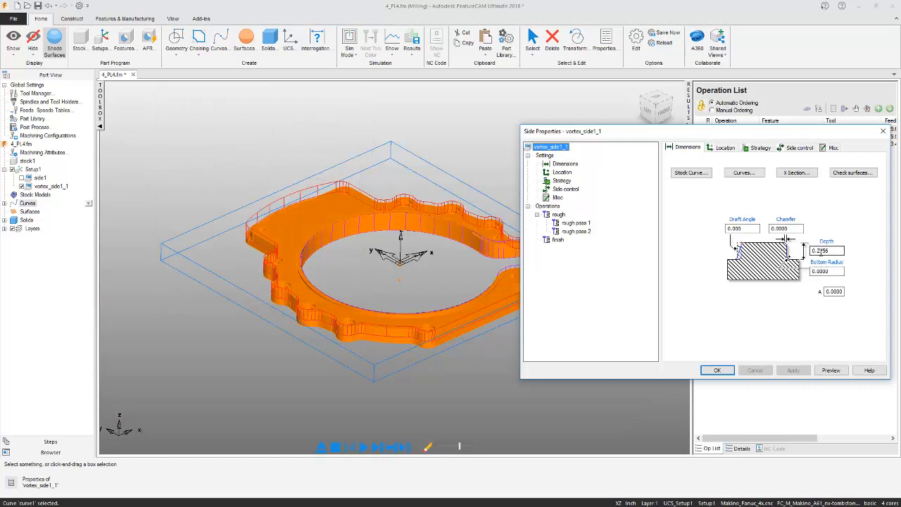
double_click(819, 251)
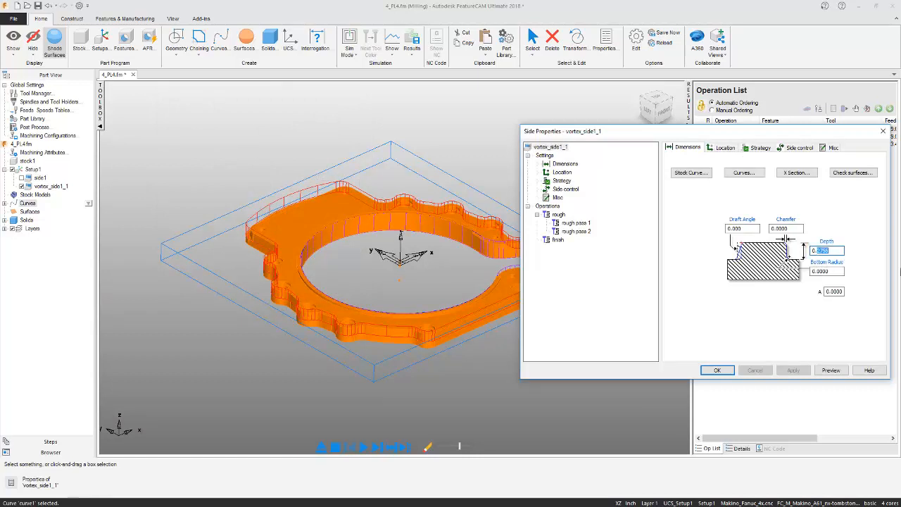
type("45")
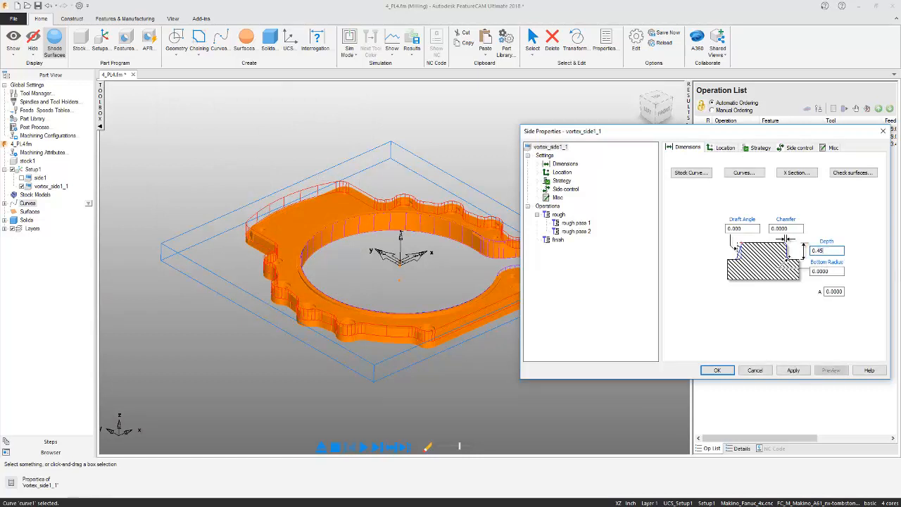
left_click(794, 371)
left_click(797, 147)
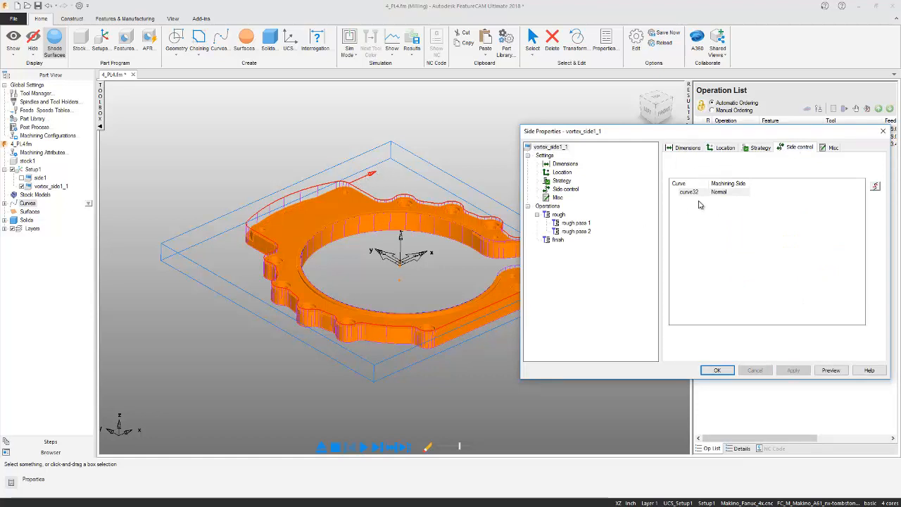
left_click(717, 370)
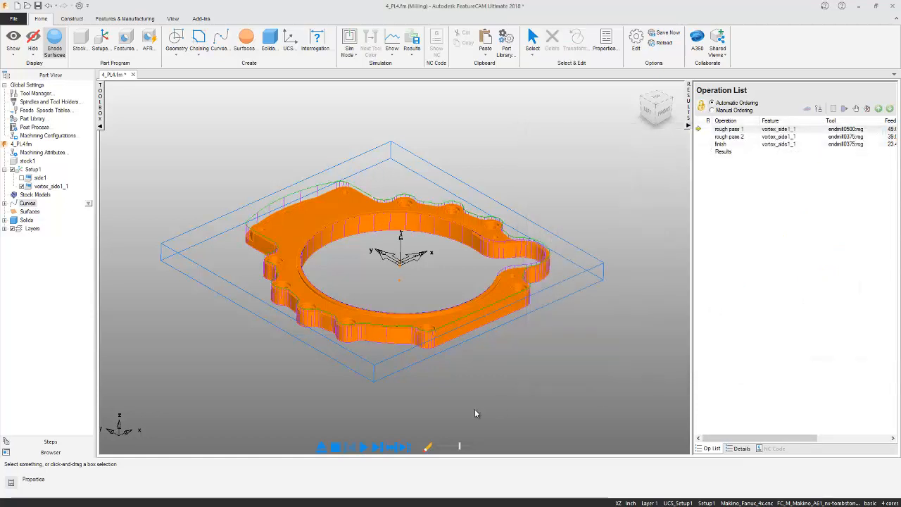
Simulate the vortex_side1_1 toolpath and examine the passes around the part's outer contour
left_click(366, 449)
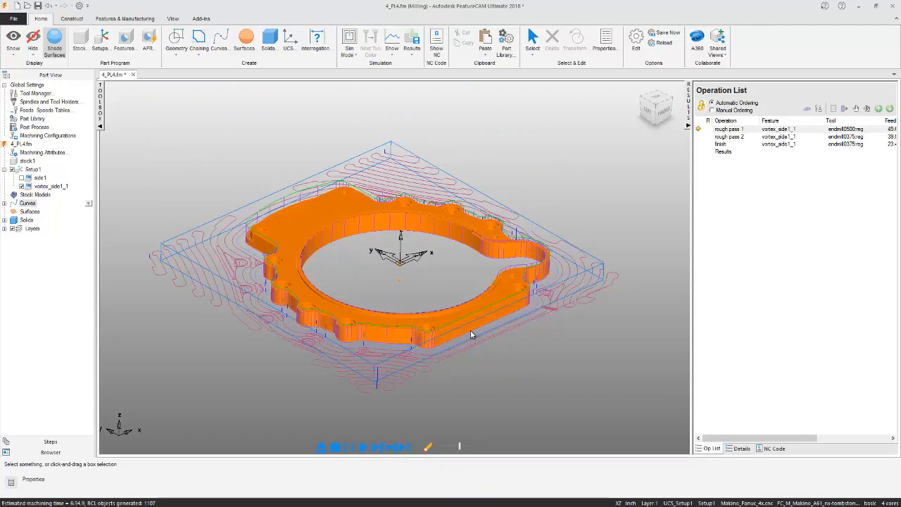
middle_click_drag(461, 281, 445, 307)
scroll(443, 306, "down", 2)
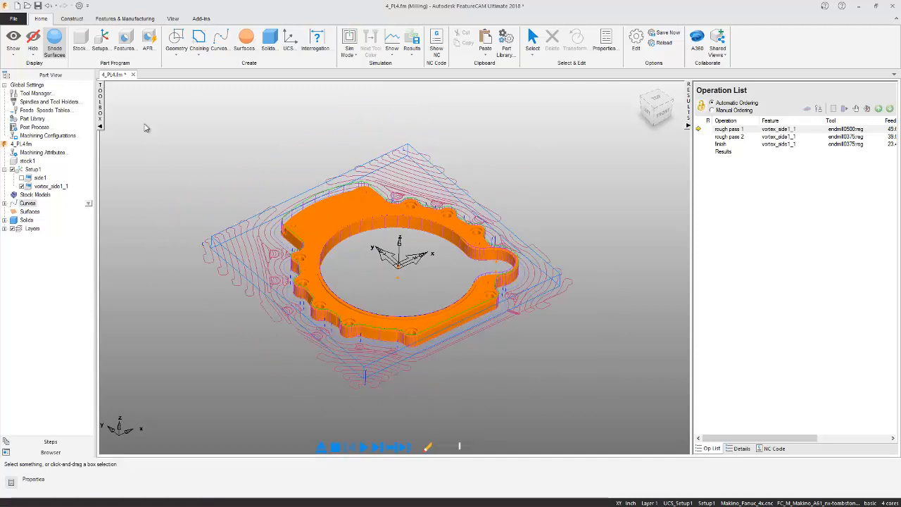
Close 4_PL4.fm without saving its changes and open the recent document 5_Surface_Mill.fm
left_click(133, 75)
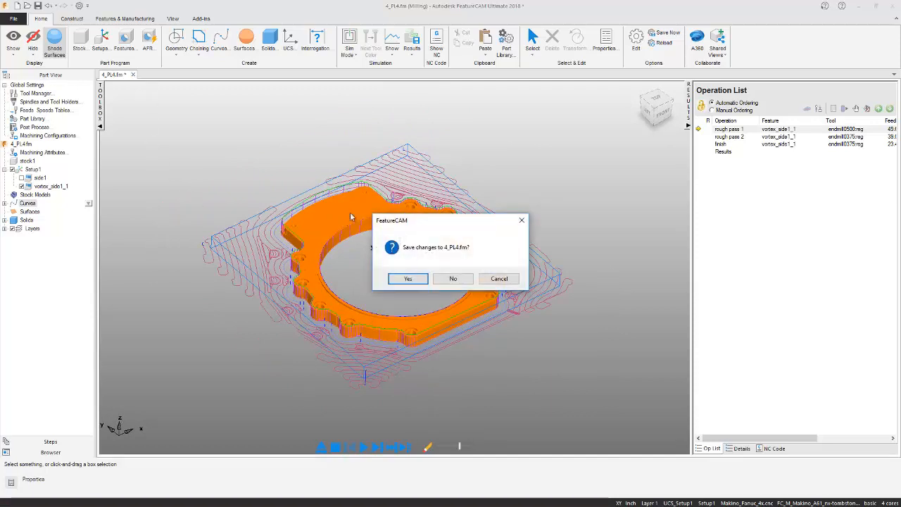
left_click(453, 278)
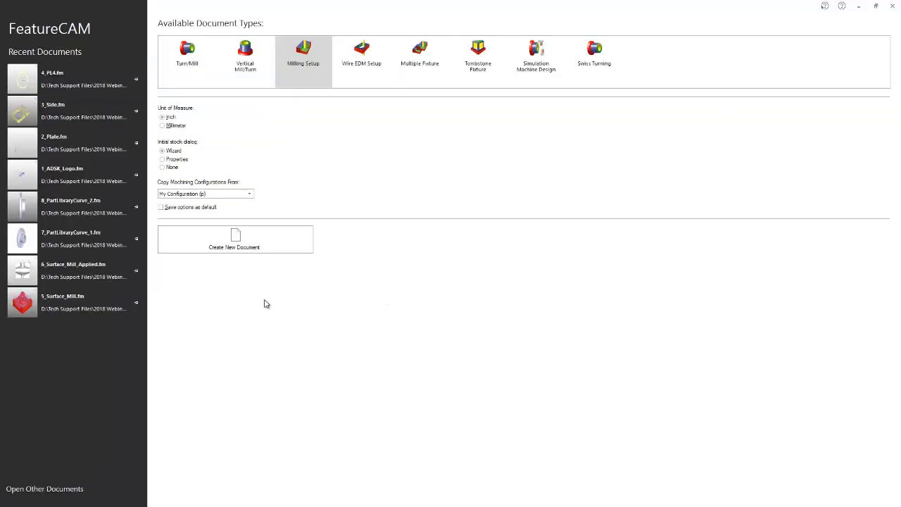
left_click(20, 304)
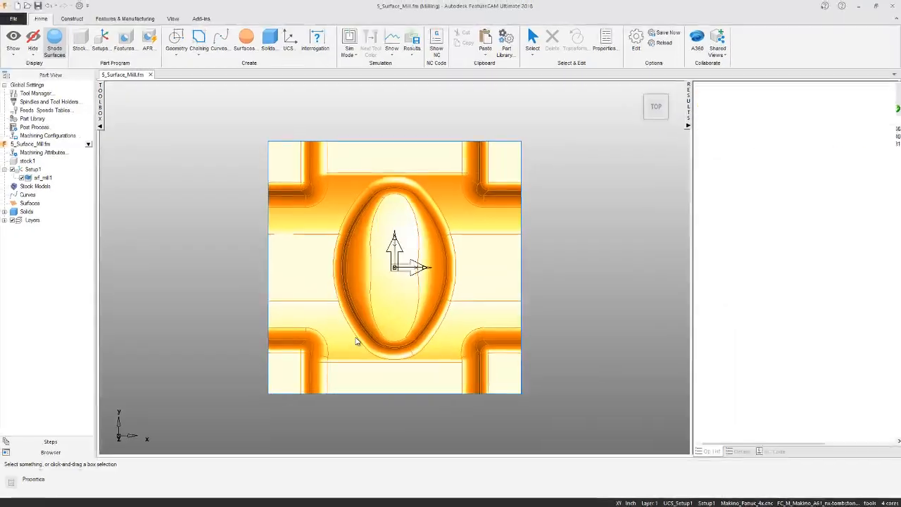
Show the surface part in isometric view, run a solid cutting simulation of srf_mill1 and stop it after checking the machined surface
right_click(578, 236)
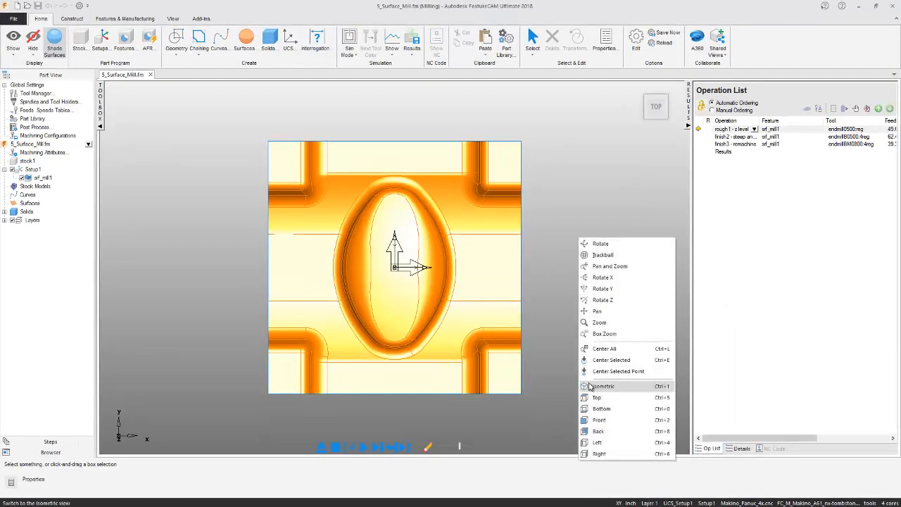
left_click(620, 382)
left_click(350, 43)
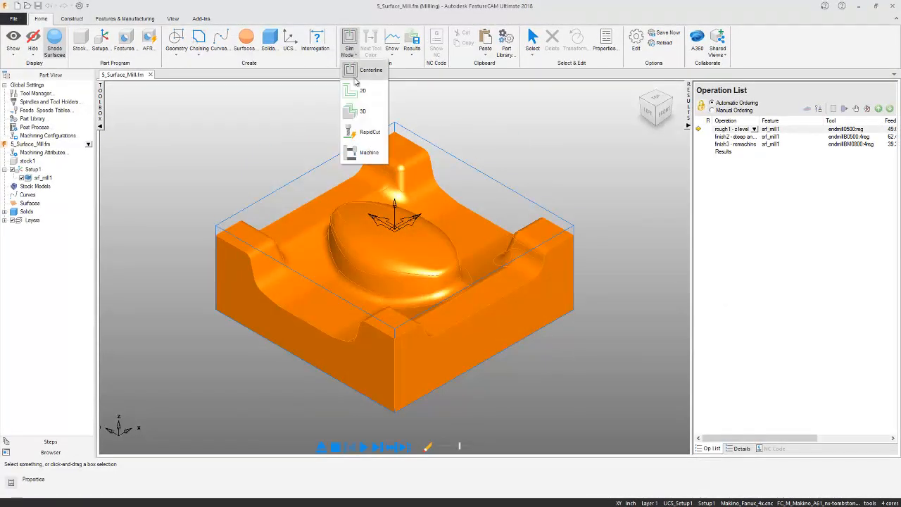
left_click(360, 125)
left_click_drag(442, 447, 458, 448)
left_click(364, 447)
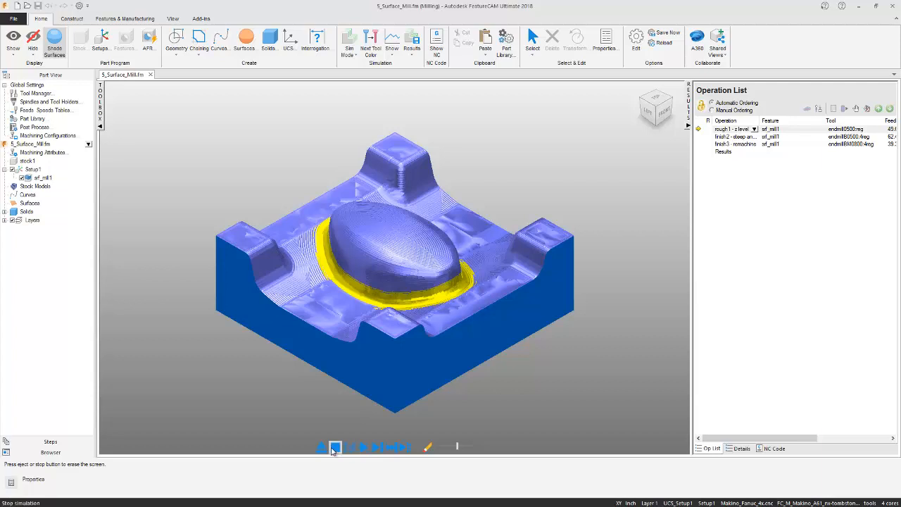
left_click(335, 448)
Add the srf_mill1 feature to Folder1 of the part library, close the library and clear the selection
left_click(511, 49)
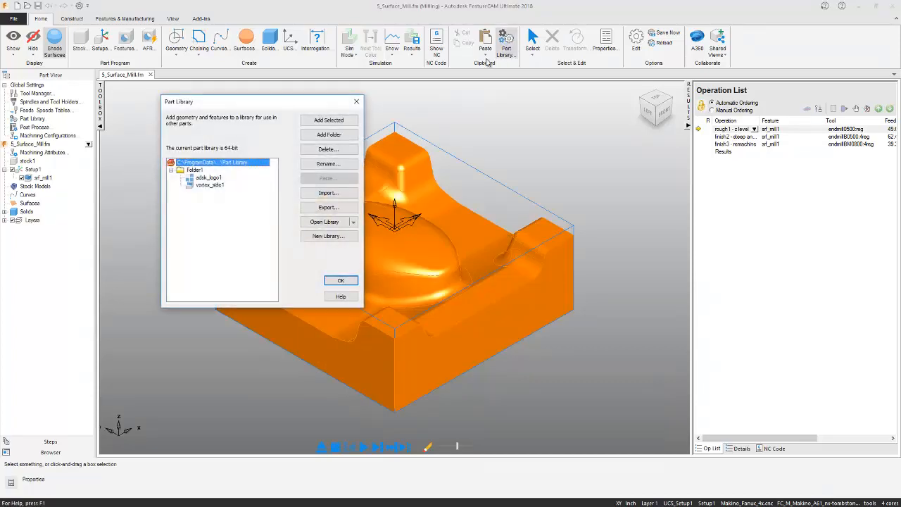
left_click(44, 179)
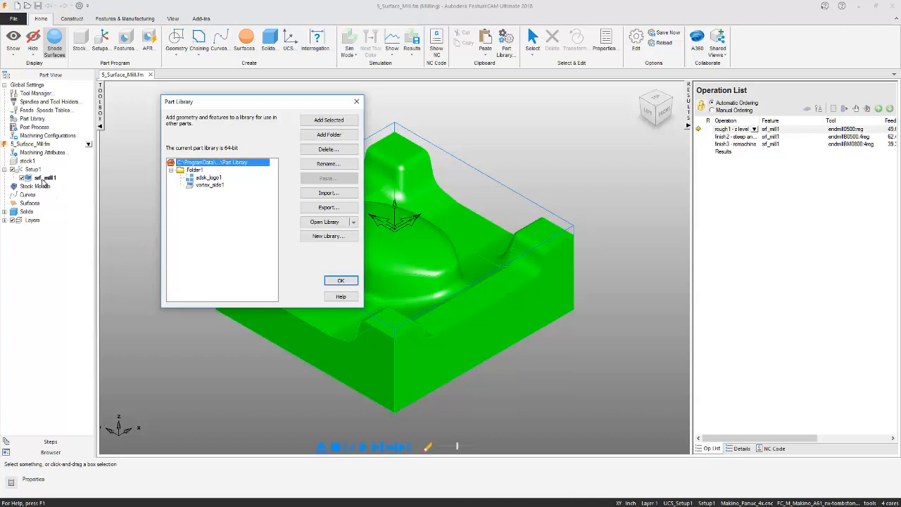
left_click(43, 179)
left_click(195, 170)
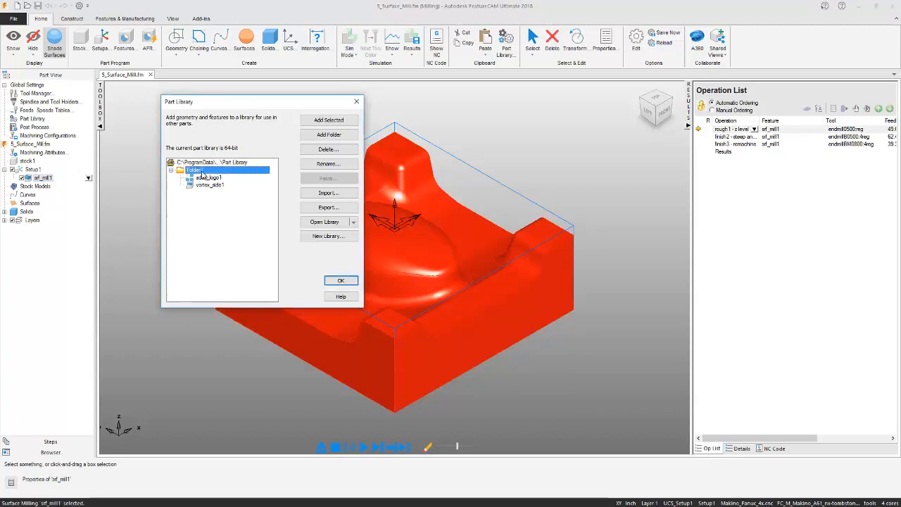
left_click(329, 120)
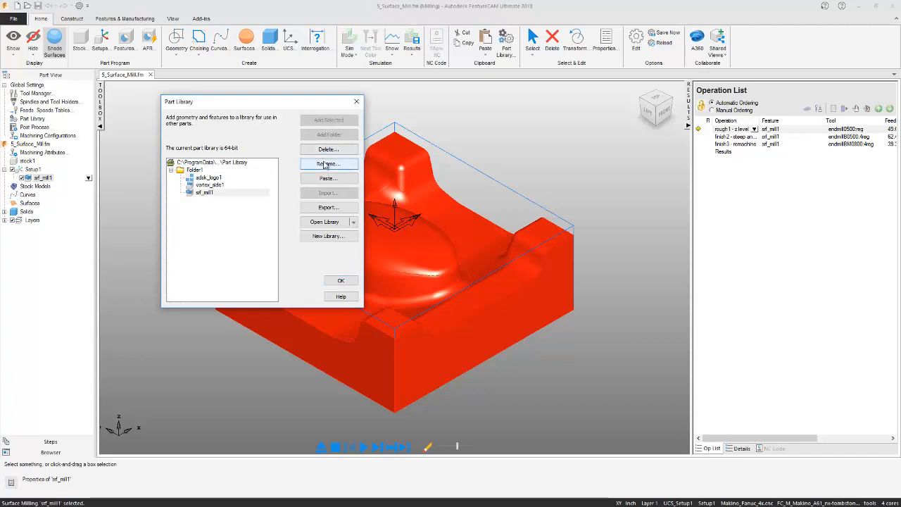
left_click(341, 280)
left_click(472, 134)
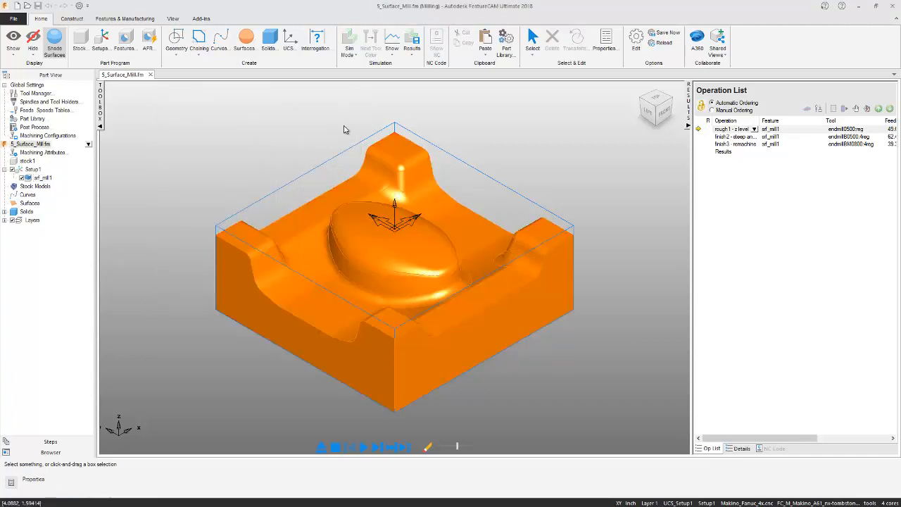
Close 5_Surface_Mill.fm, open the recent document 6_Surface_Mill_Applied.fm and show the part in isometric view
left_click(151, 74)
left_click(13, 18)
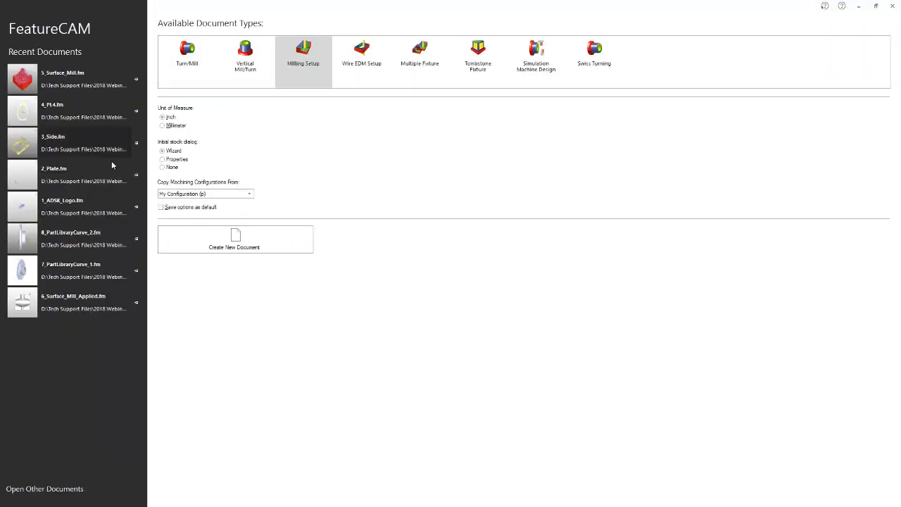
left_click(24, 304)
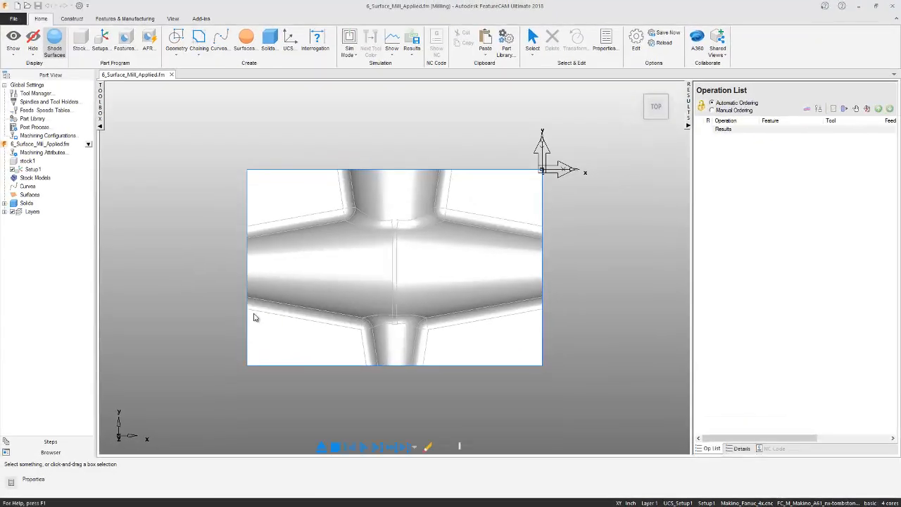
right_click(210, 302)
left_click(230, 230)
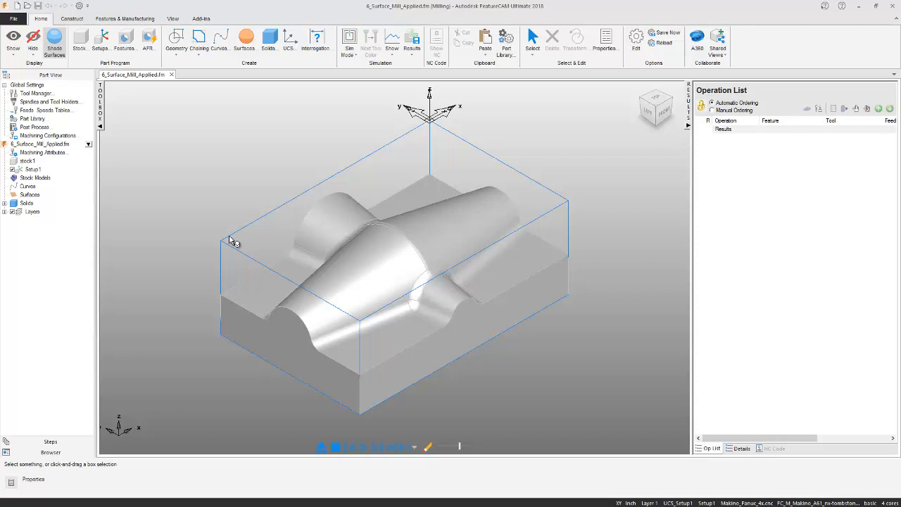
scroll(224, 245, "down", 2)
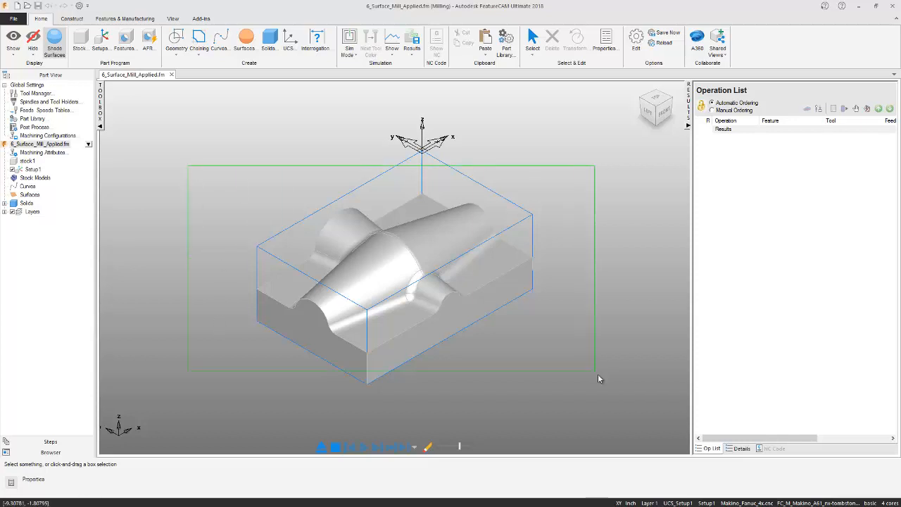
Create a Surface Milling feature from all of the part's faces, using the single-operation strategy with its default settings
key("ctrl+a")
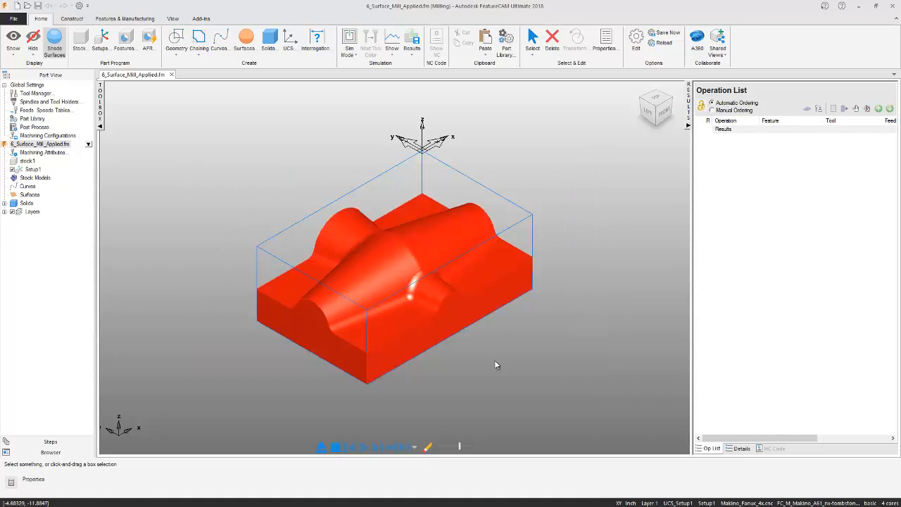
left_click(125, 45)
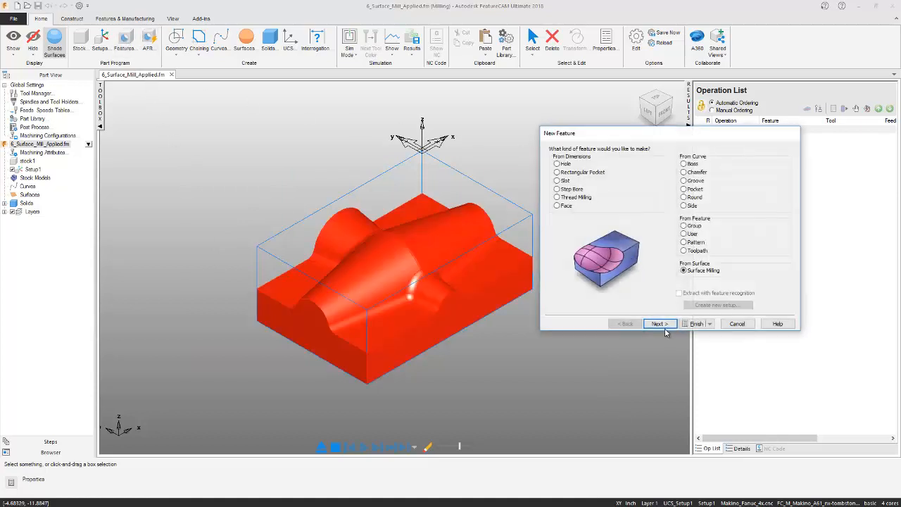
left_click(660, 324)
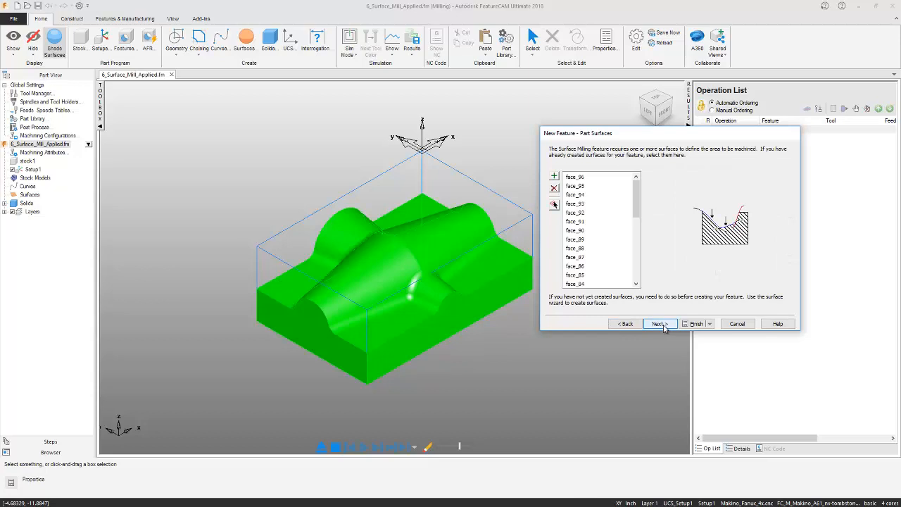
left_click(660, 324)
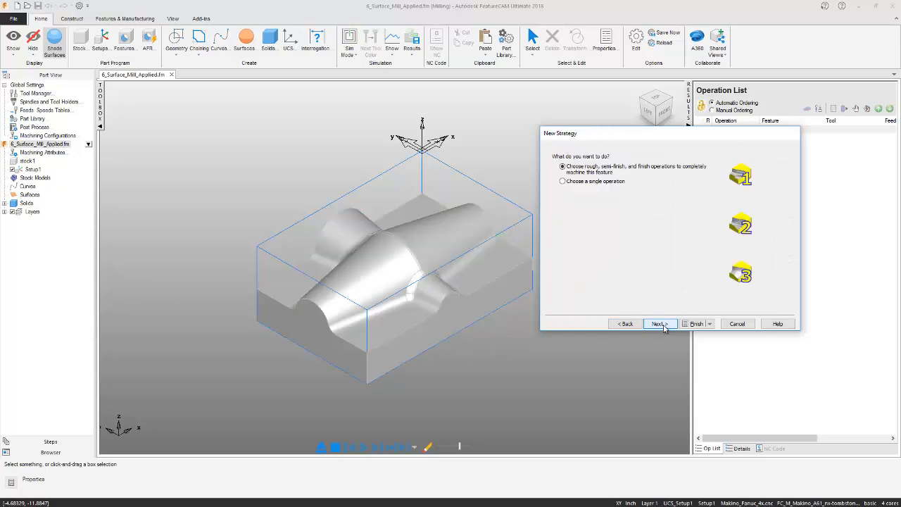
left_click(563, 181)
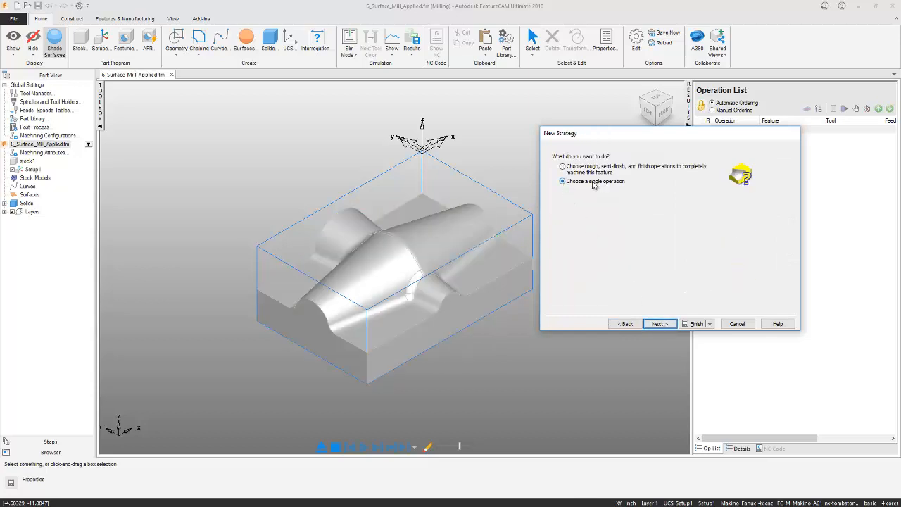
left_click(692, 324)
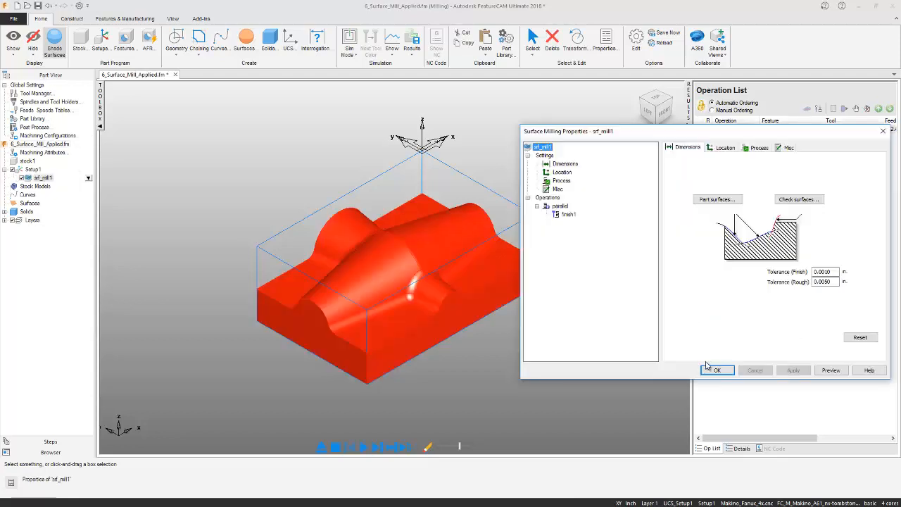
Disable the parallel finish operation in the process settings of the new srf_mill1 feature and accept the properties
left_click_drag(661, 142, 623, 139)
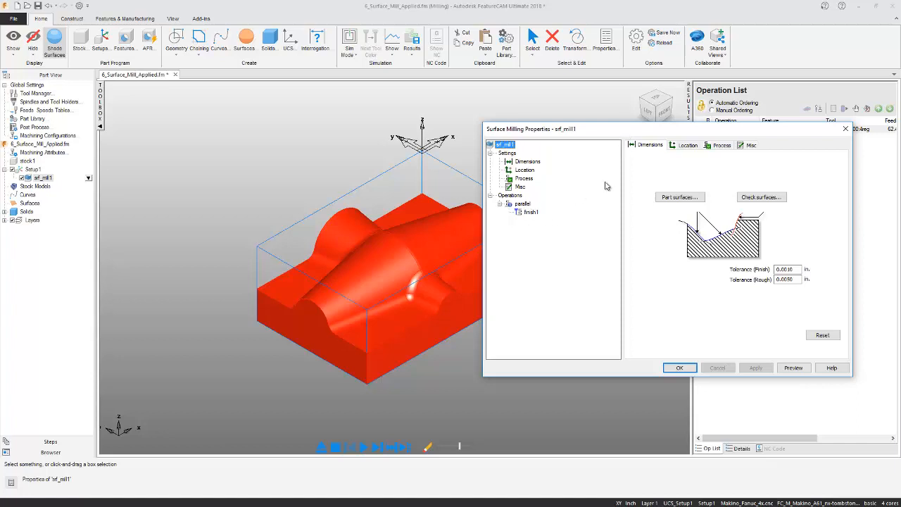
left_click(718, 146)
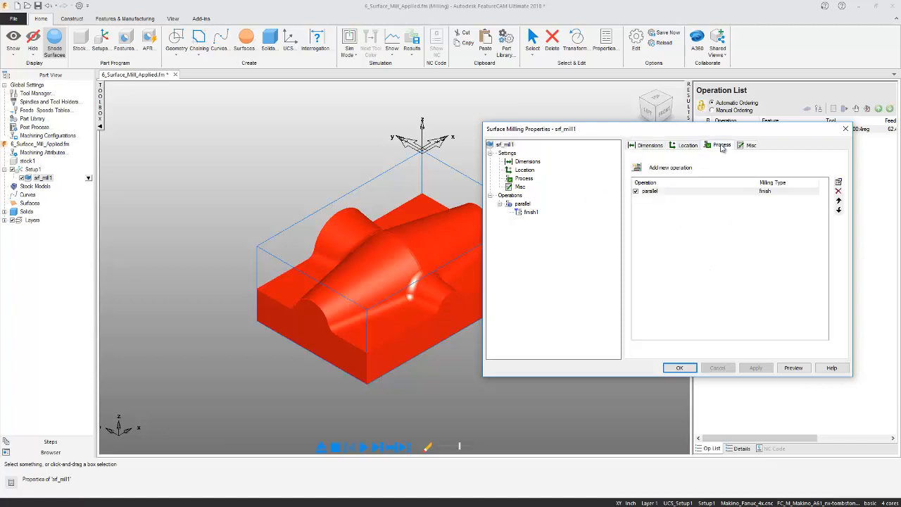
left_click(637, 192)
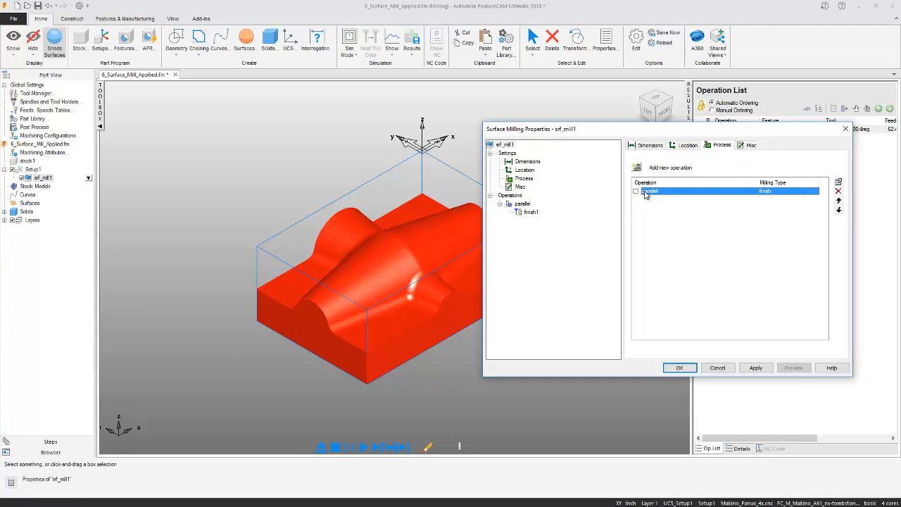
left_click(648, 192)
left_click(672, 368)
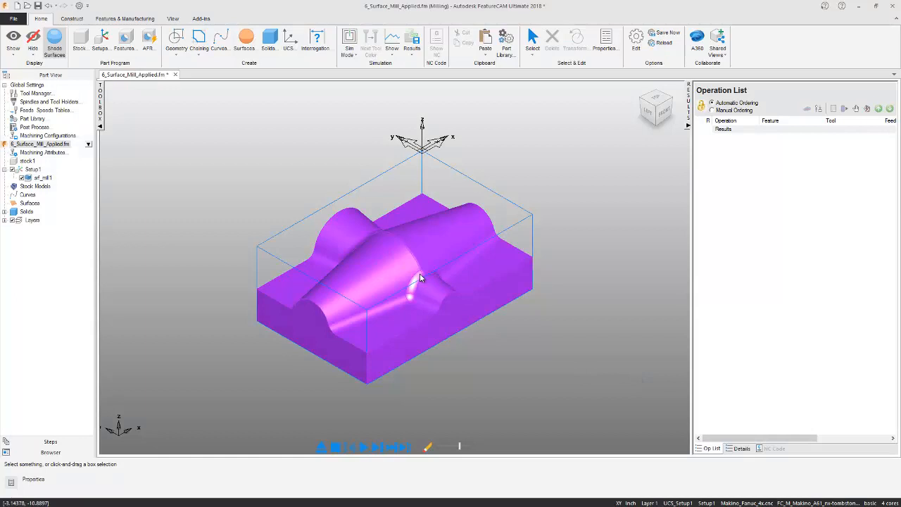
Paste srf_mill1 from Folder1 of the part library, choosing to copy its machining attributes to another feature
left_click(507, 41)
left_click(205, 185)
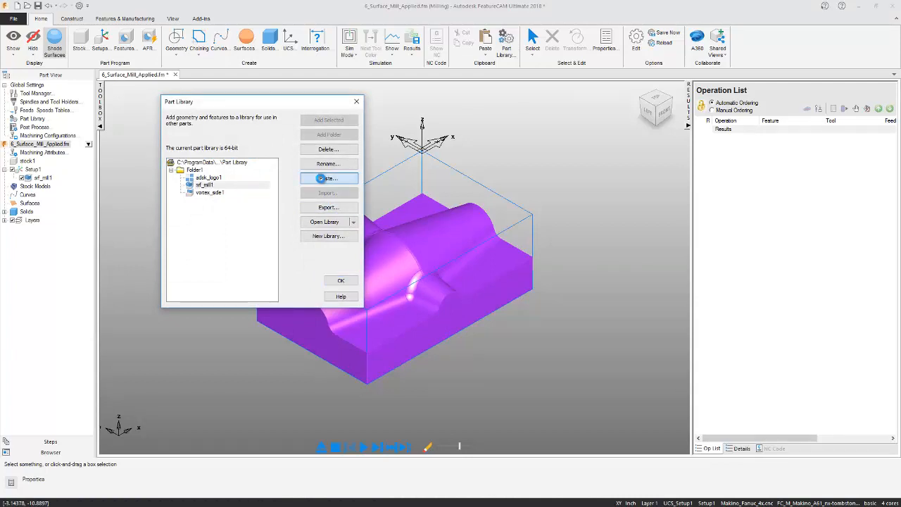
left_click(327, 181)
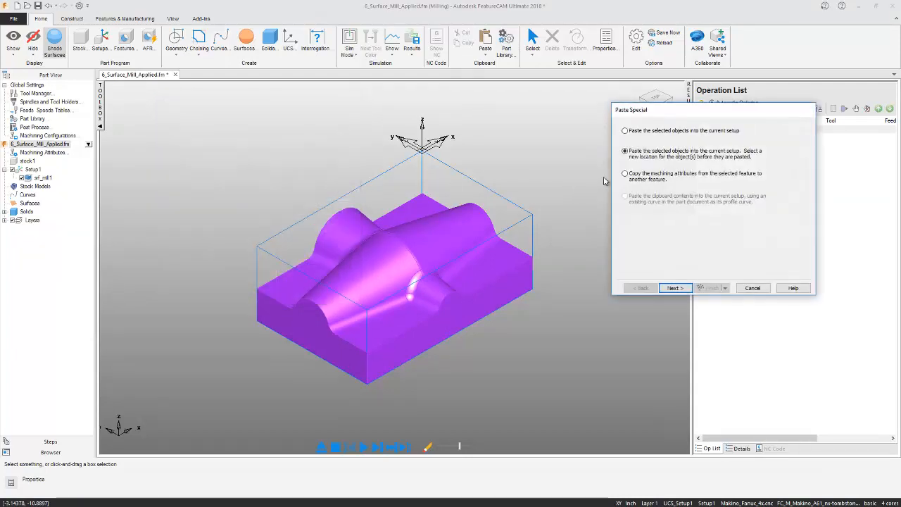
left_click(676, 289)
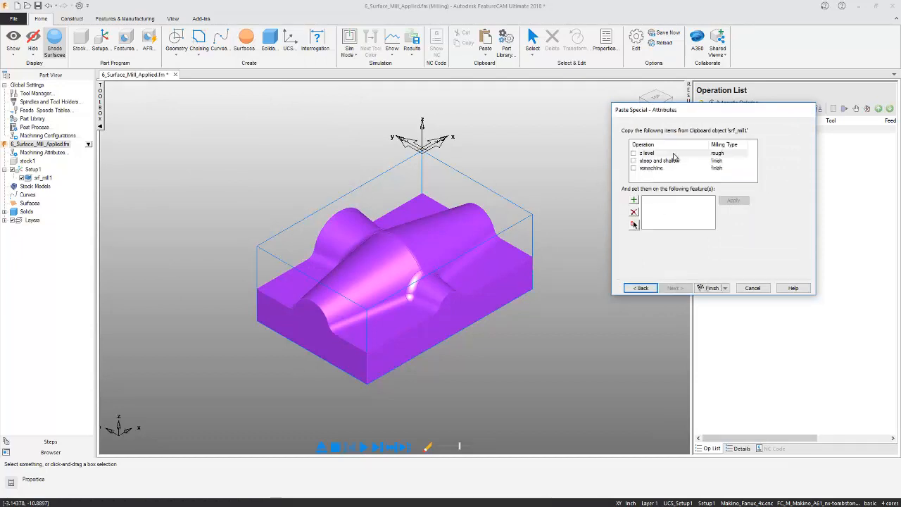
Copy the z level, steep and shallow and remachine operations onto the part's srf_mill1 feature and close the part library
left_click(635, 152)
left_click(634, 161)
left_click(634, 168)
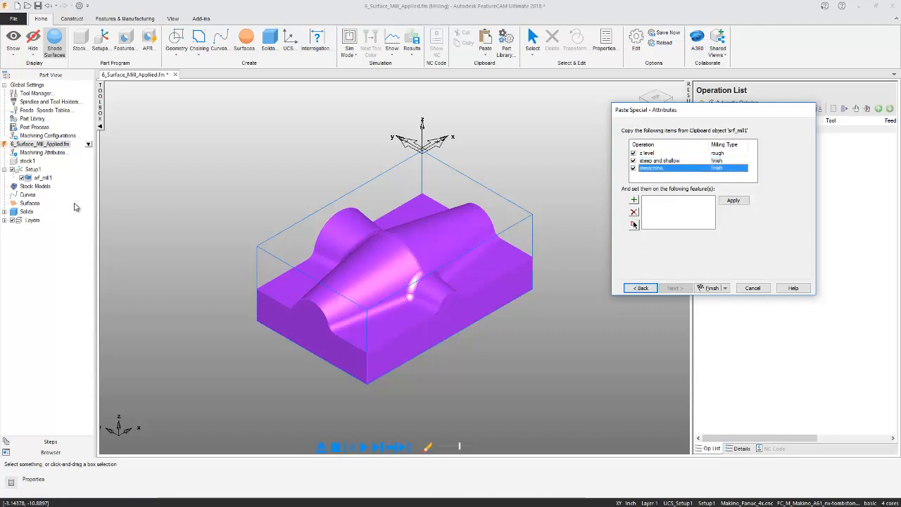
left_click(42, 178)
left_click(646, 210)
left_click(634, 200)
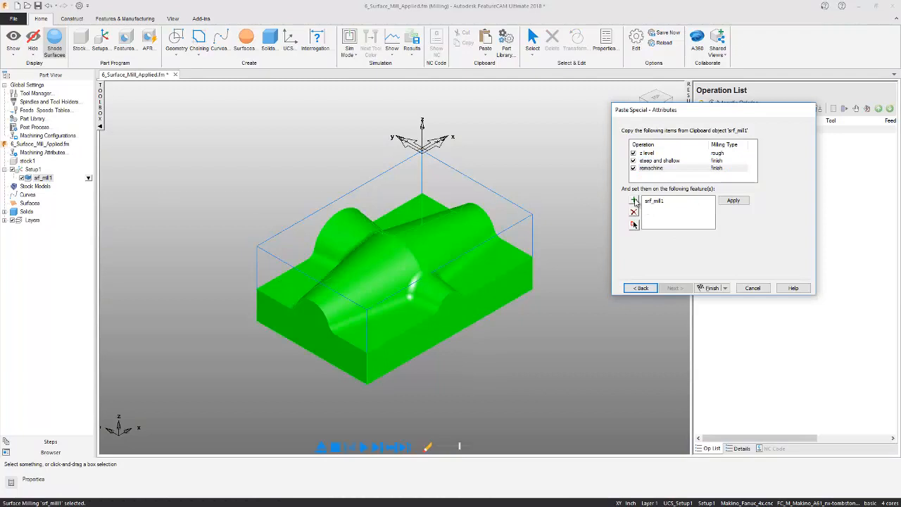
left_click(712, 289)
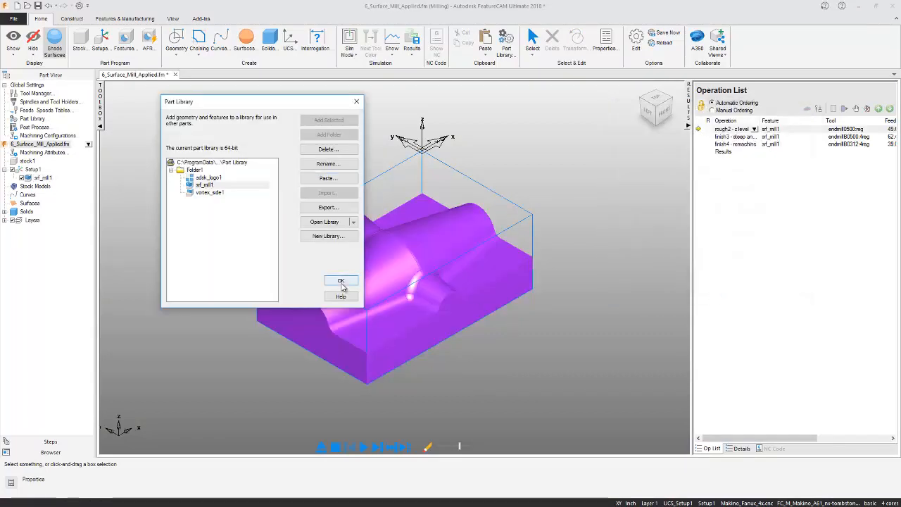
left_click(341, 281)
Run a solid cutting simulation of the copied surface milling operations and stop it after checking the machined part
left_click(350, 46)
left_click(361, 129)
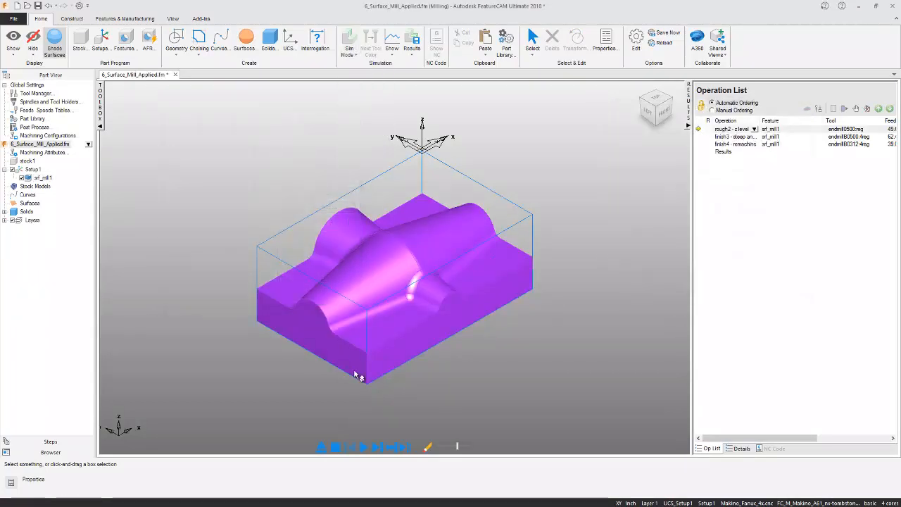
left_click(363, 447)
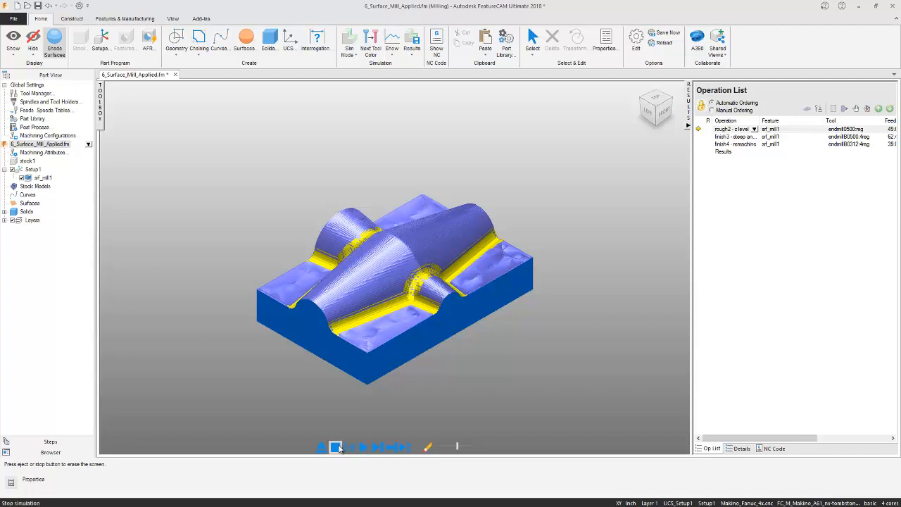
left_click(336, 448)
Close 6_Surface_Mill_Applied.fm without saving its changes and open the recent document 7_PartLibraryCurve_1.fm
left_click(176, 74)
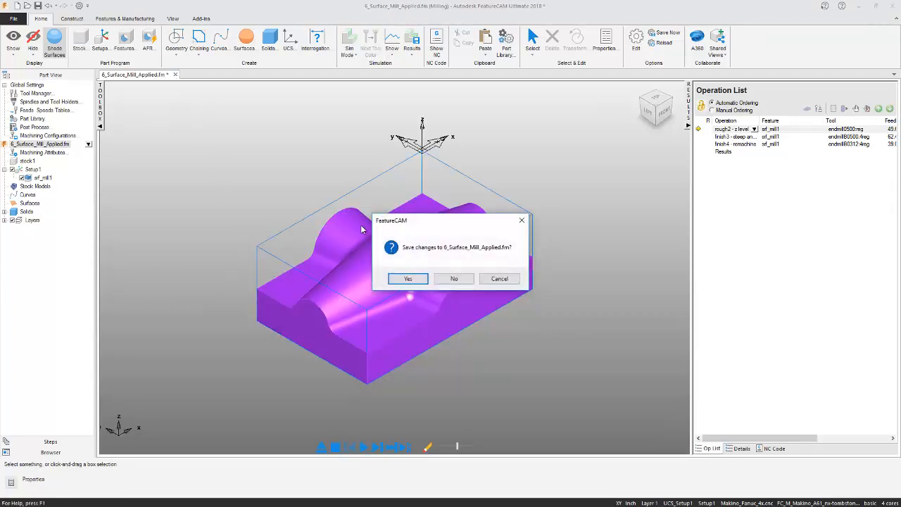
left_click(451, 278)
left_click(10, 297)
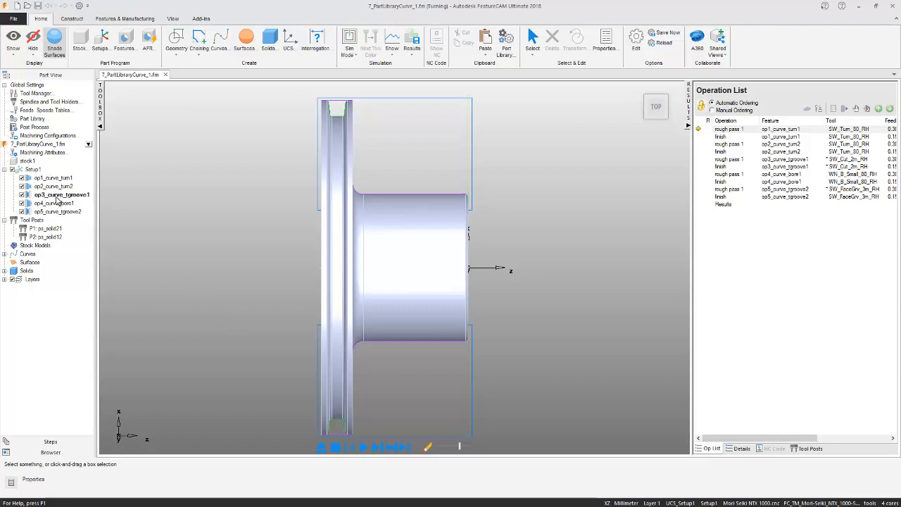
Examine the length, outer diameter and inner diameter of the turned part's round stock in its properties
double_click(472, 167)
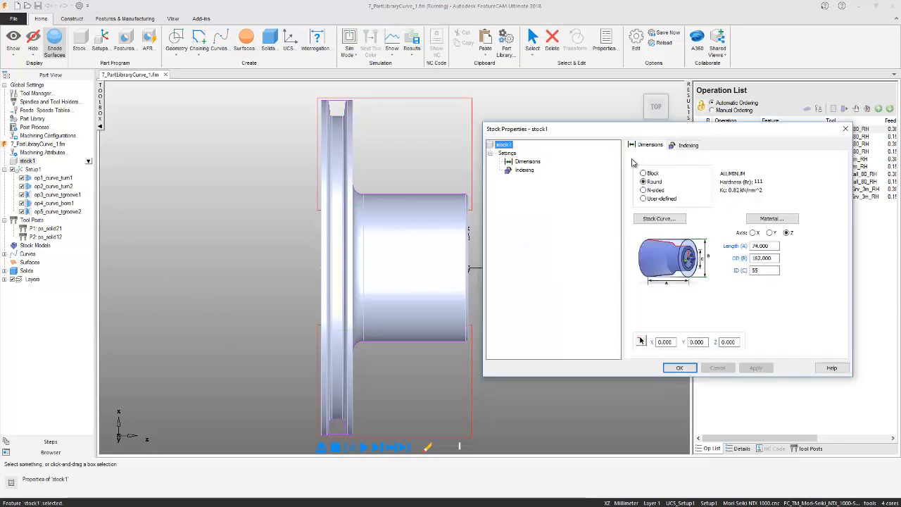
double_click(759, 270)
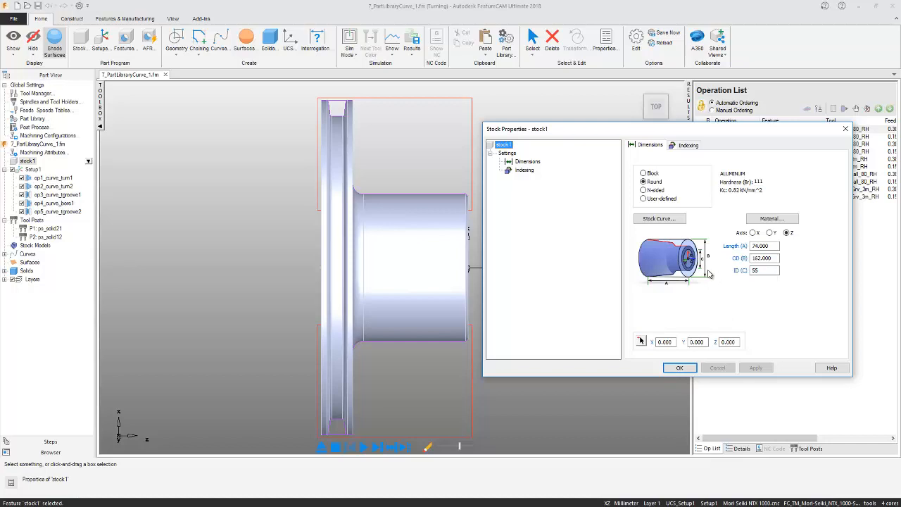
left_click(680, 368)
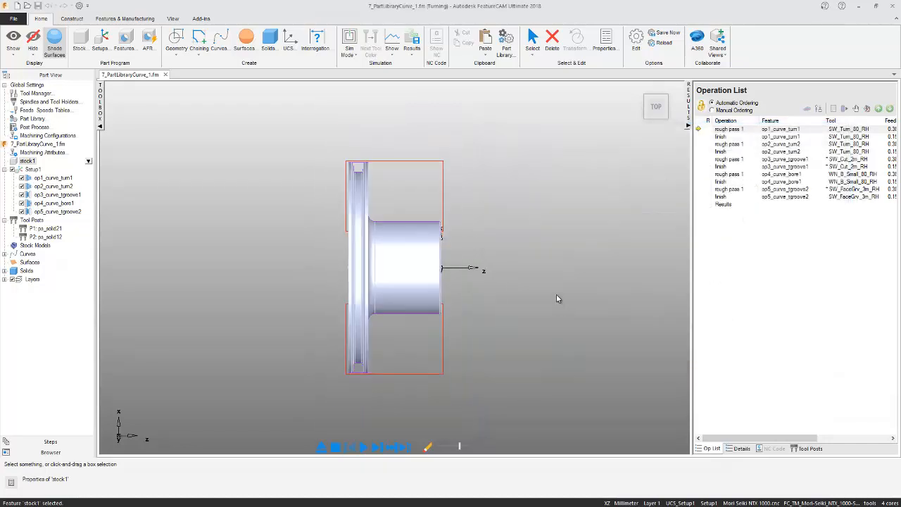
Show the turned part in a rotated isometric view, run a slowed 3D simulation of its operations and stop it after checking the cuts
right_click(552, 285)
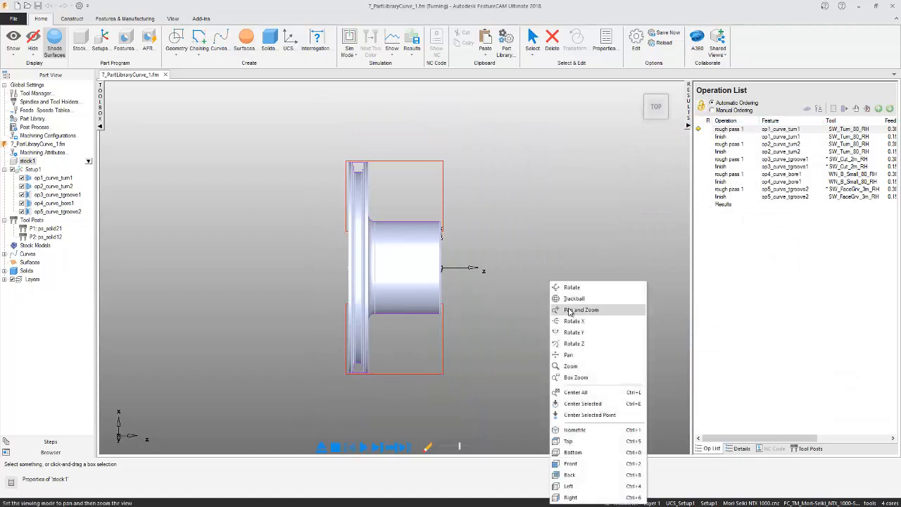
left_click(593, 431)
middle_click_drag(410, 235, 423, 203)
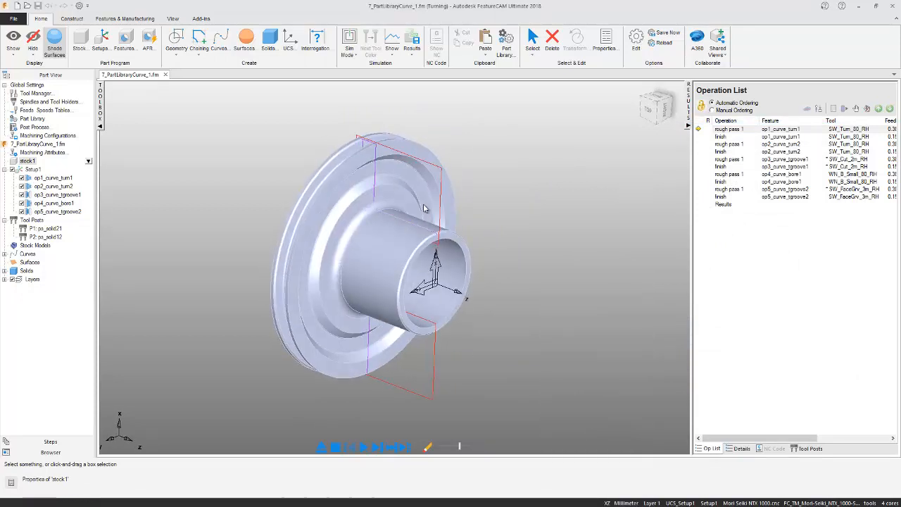
left_click(357, 55)
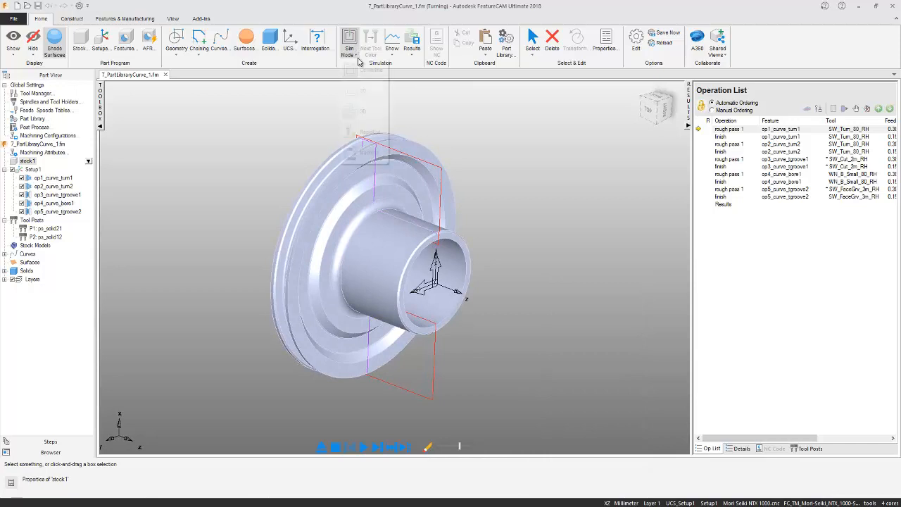
left_click(364, 113)
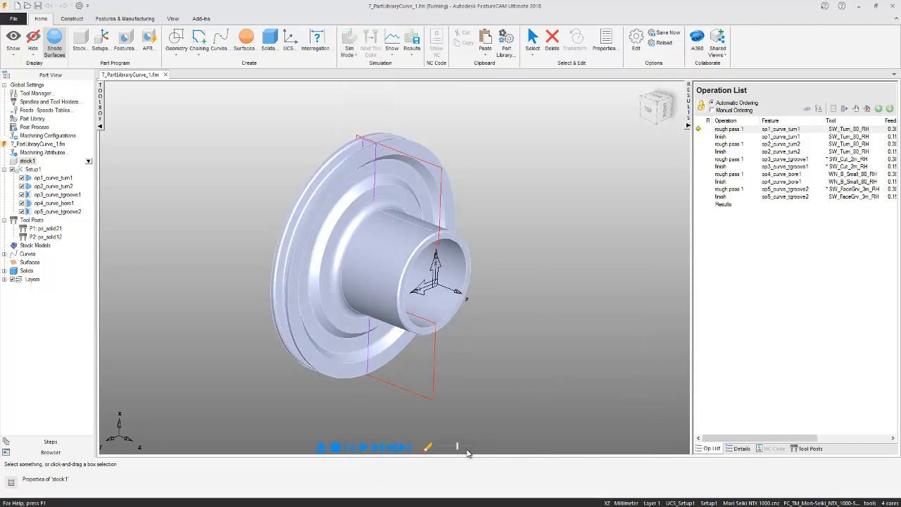
left_click_drag(458, 448, 452, 449)
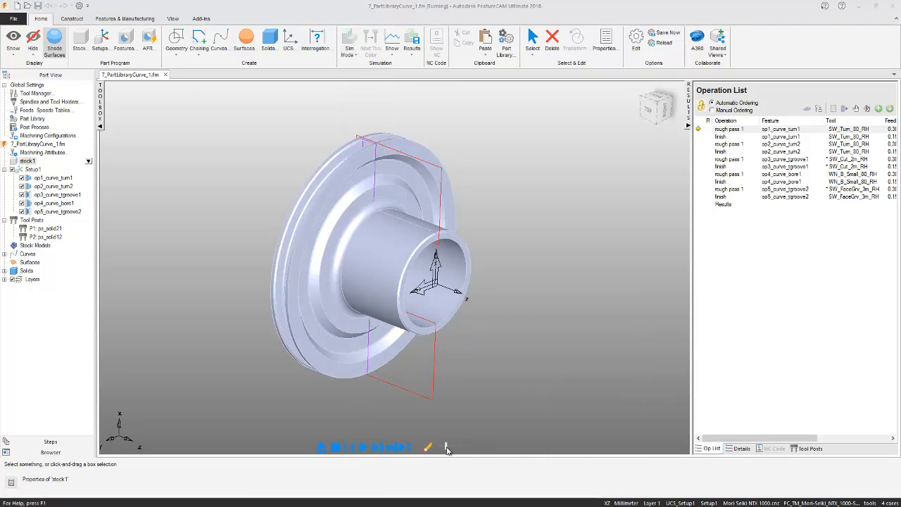
left_click(363, 448)
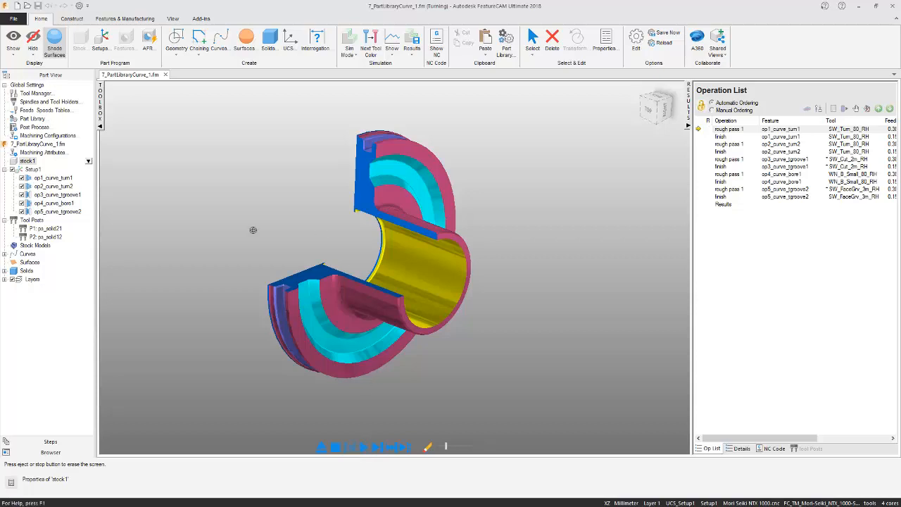
left_click(335, 447)
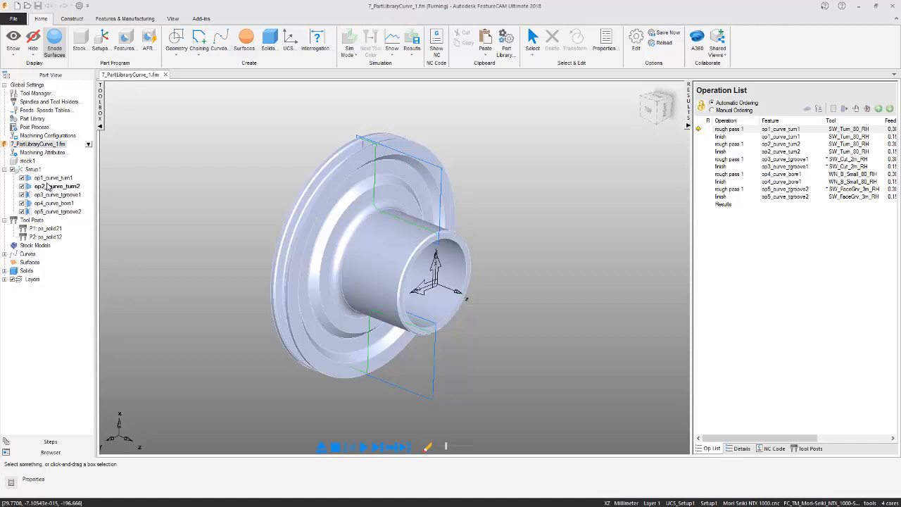
Expand the part's curves to examine the profile curves behind the turn, groove and bore features
left_click(4, 255)
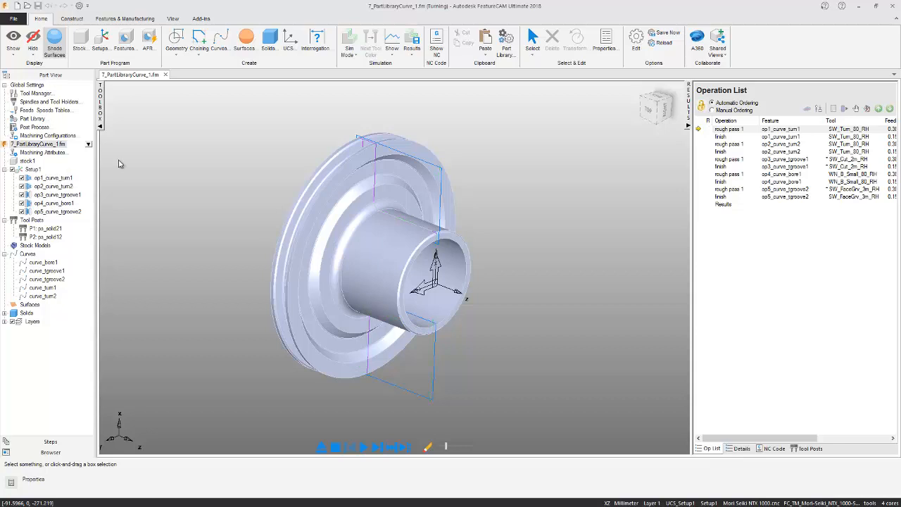
Switch the current part library to the Turning Part Library and check its saved turn, groove and bore features
left_click(504, 44)
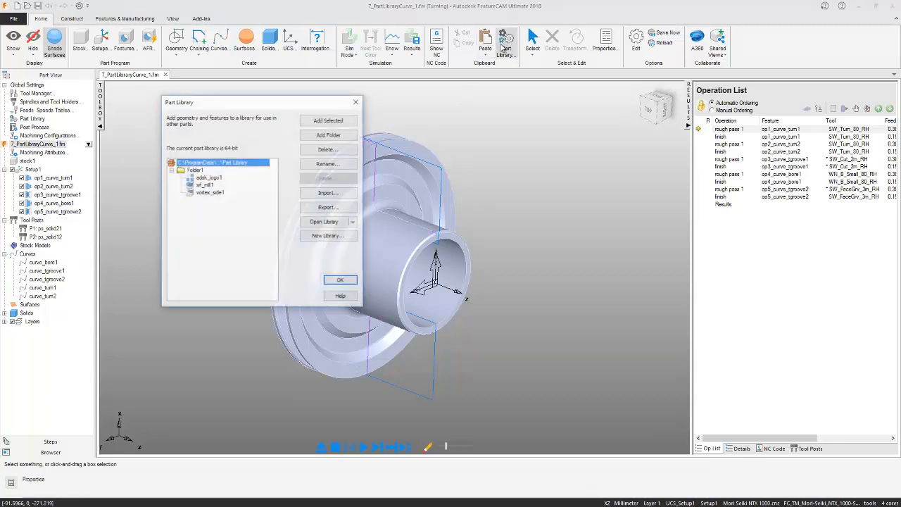
left_click(355, 223)
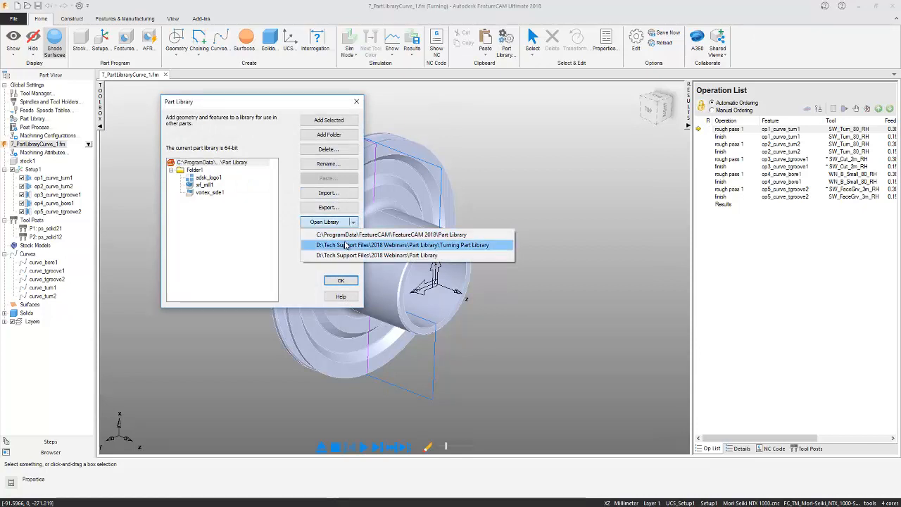
left_click(373, 245)
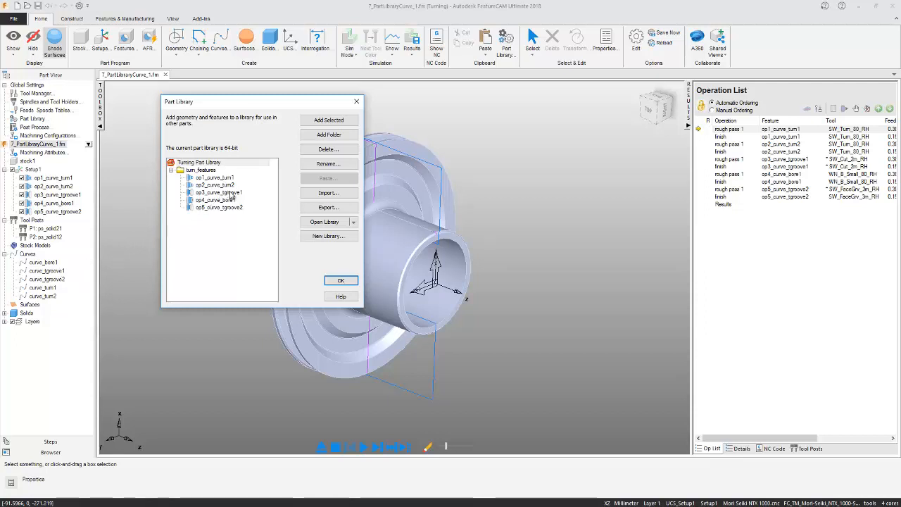
left_click(340, 281)
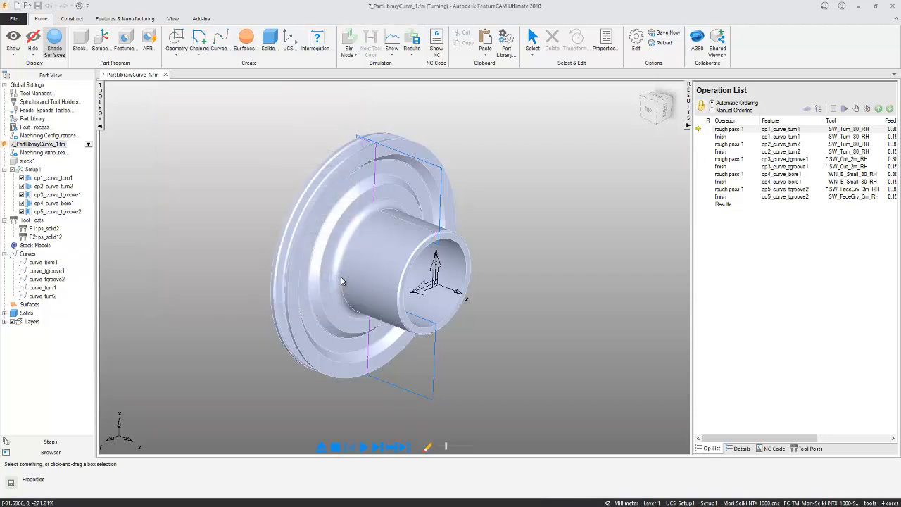
Close 7_PartLibraryCurve_1.fm and open the recent document 8_PartLibraryCurve_2.fm
left_click(165, 75)
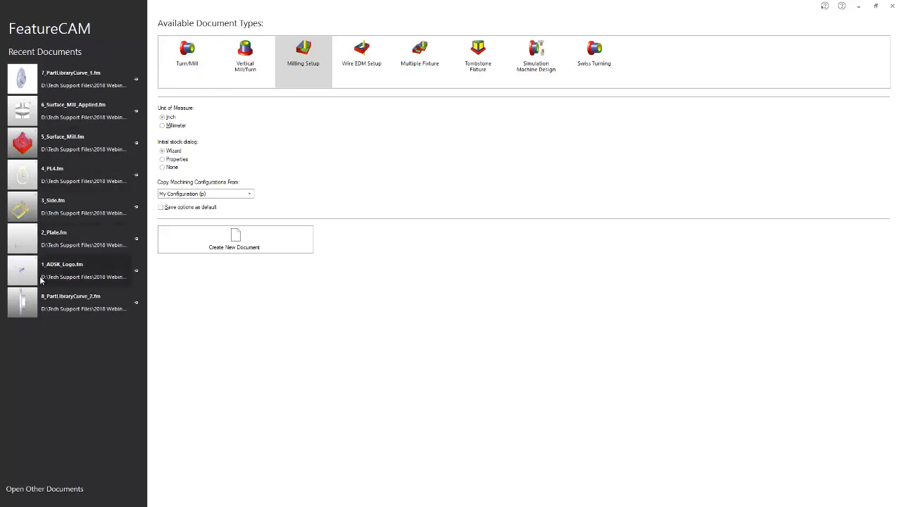
left_click(32, 302)
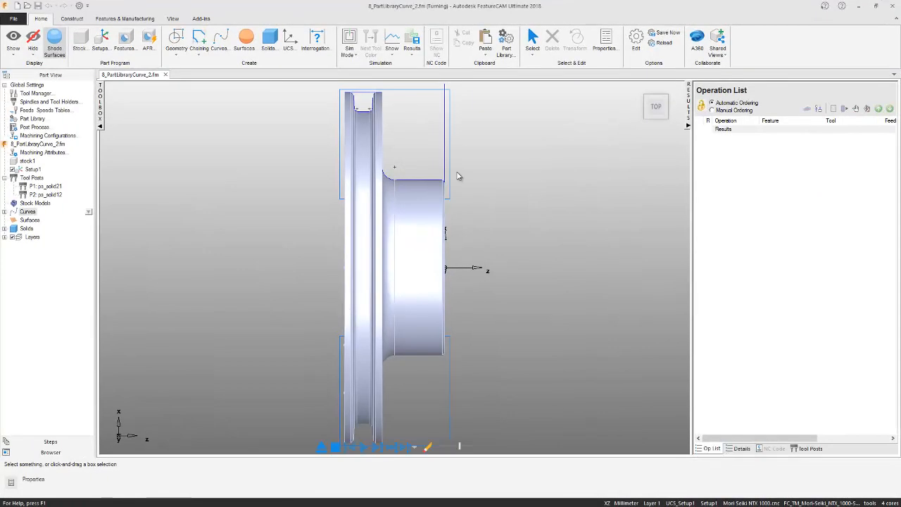
Examine the round stock's length and diameters in its properties and view the new turned part from a rotated isometric angle
double_click(451, 180)
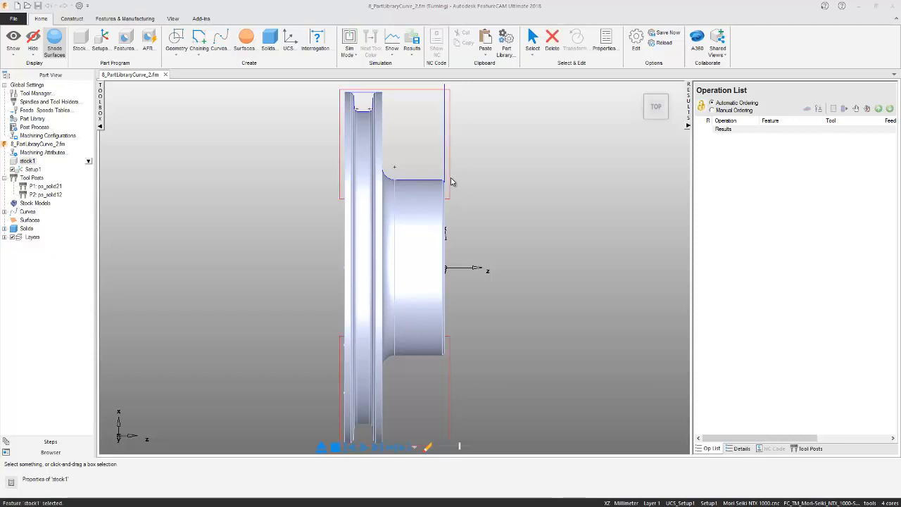
double_click(764, 245)
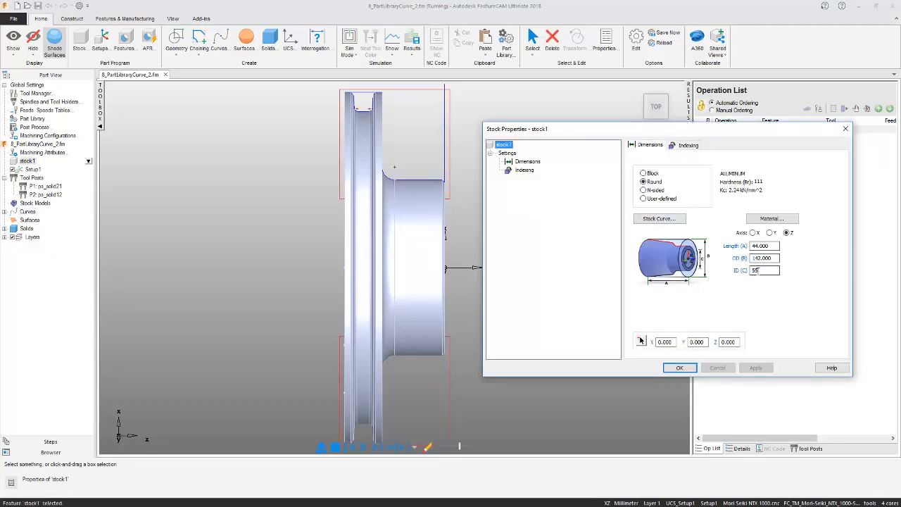
scroll(422, 260, "down", 2)
middle_click_drag(439, 230, 331, 261)
middle_click_drag(381, 148, 387, 227)
middle_click_drag(205, 257, 198, 189)
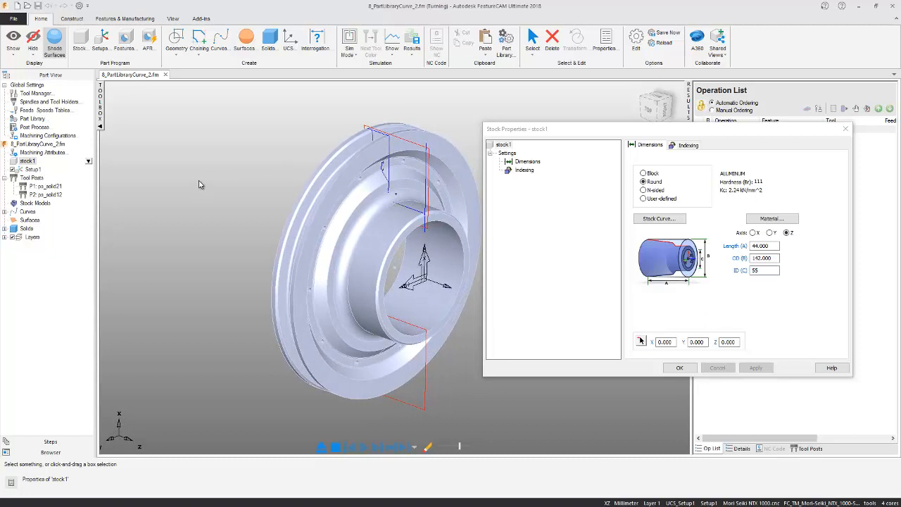
left_click(681, 367)
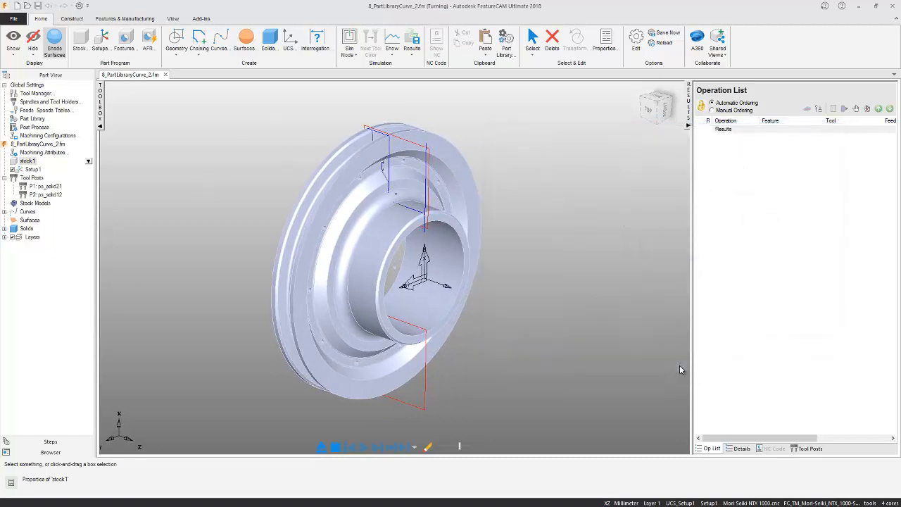
Expand the part's curves to check their names and run the Setup Curves macro to create the turning features from them
left_click(5, 211)
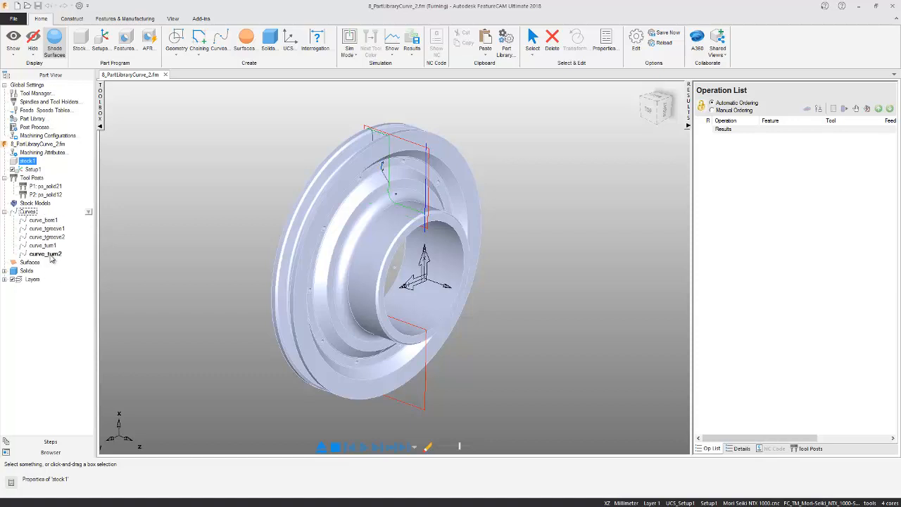
left_click(206, 22)
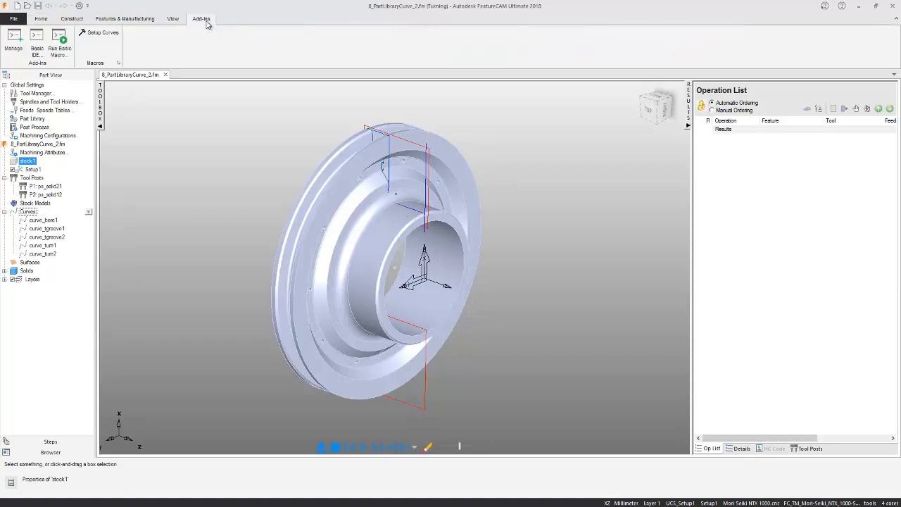
left_click(108, 36)
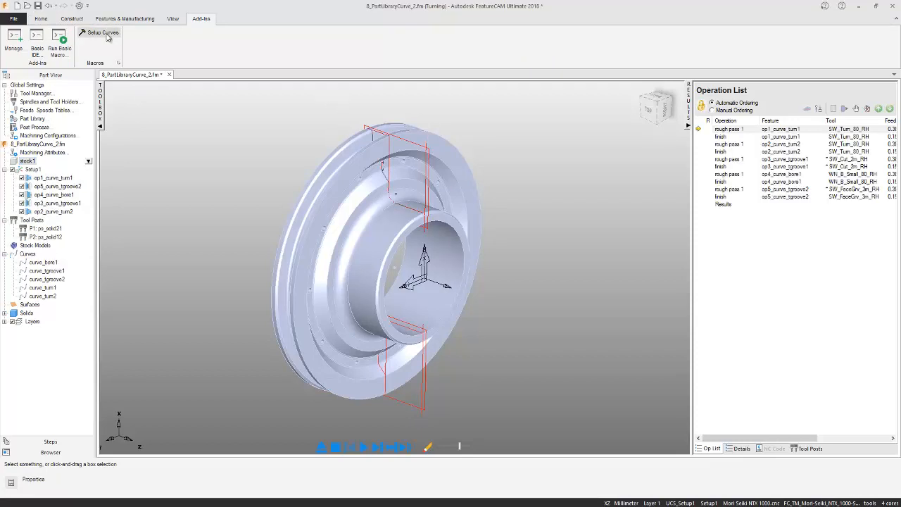
Run a 3D simulation of the turning, grooving and boring operations and stop it after checking the cut part
left_click(41, 19)
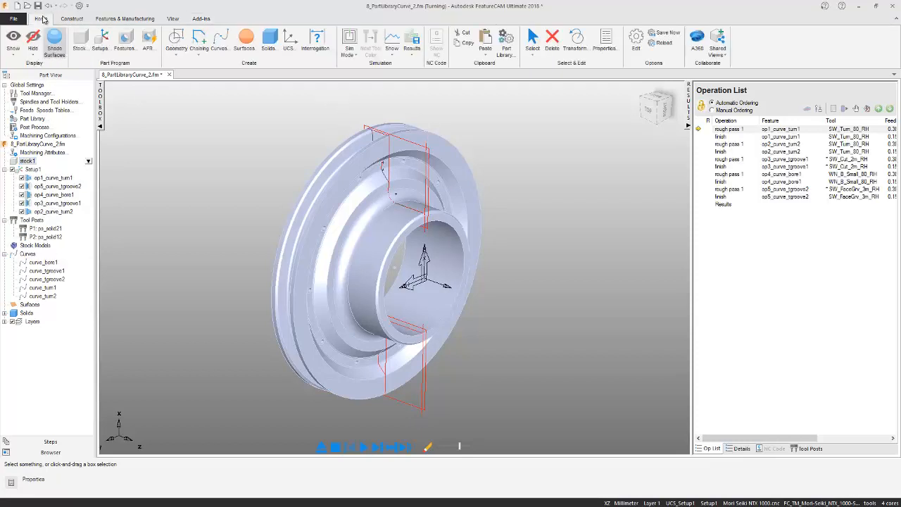
left_click(349, 54)
left_click(357, 111)
left_click(365, 447)
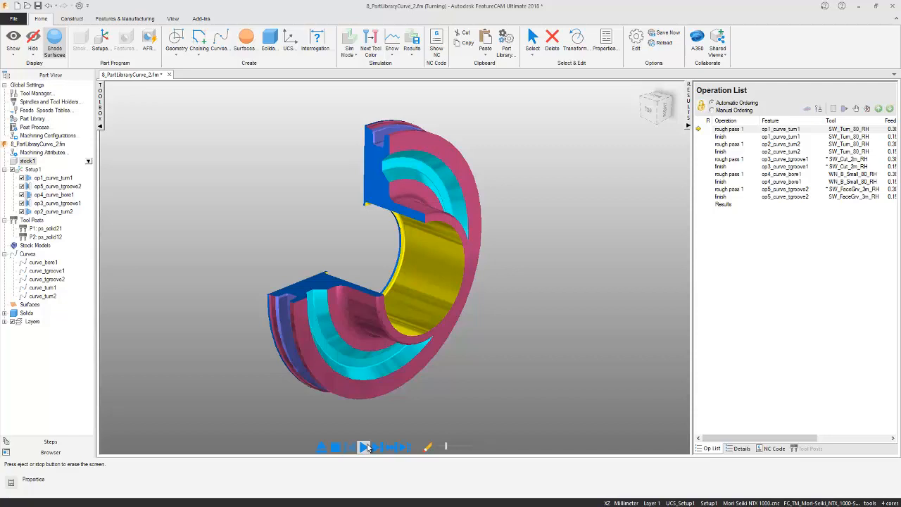
left_click(336, 448)
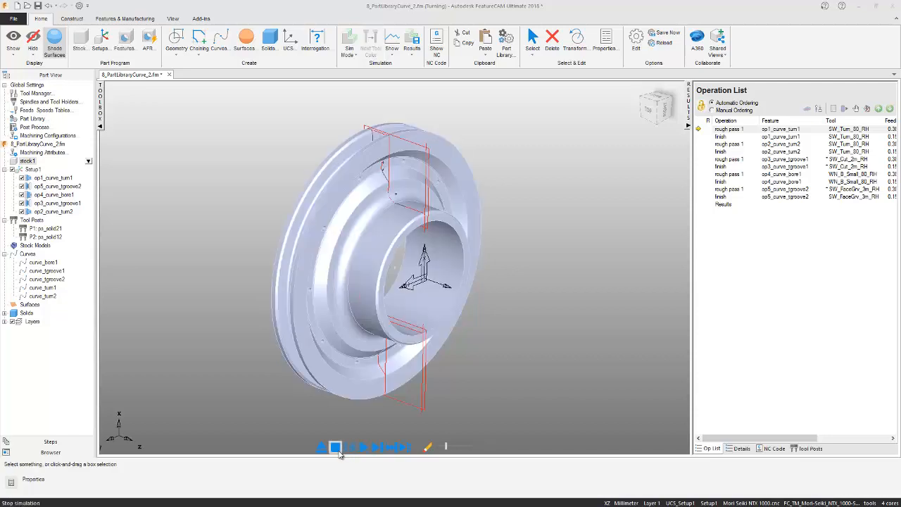
Start a new Turn/Mill hole feature and have the holes recognized automatically from the solid, up to the hole recognition options
left_click(408, 165)
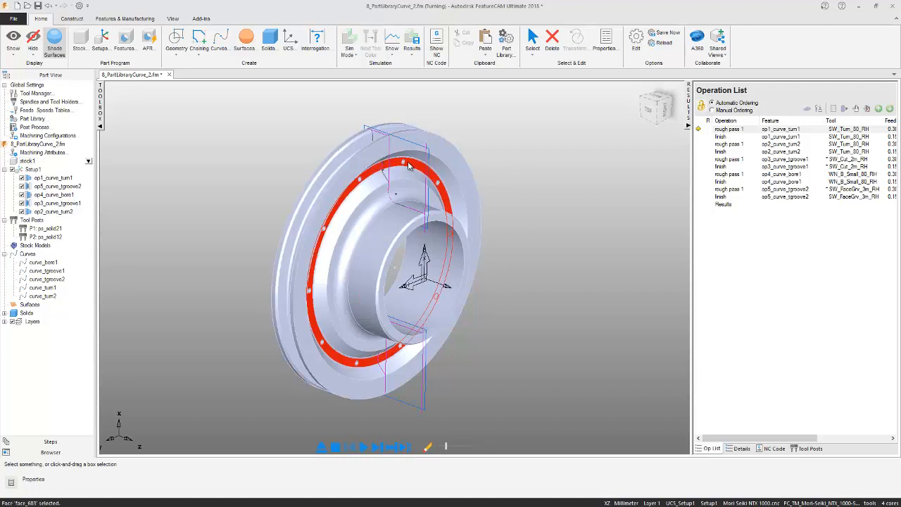
left_click(261, 146)
left_click(124, 42)
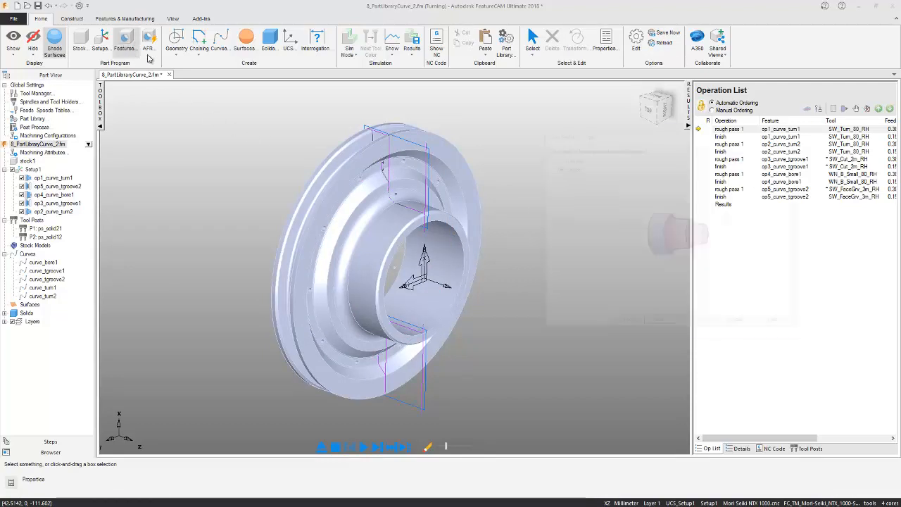
left_click(557, 158)
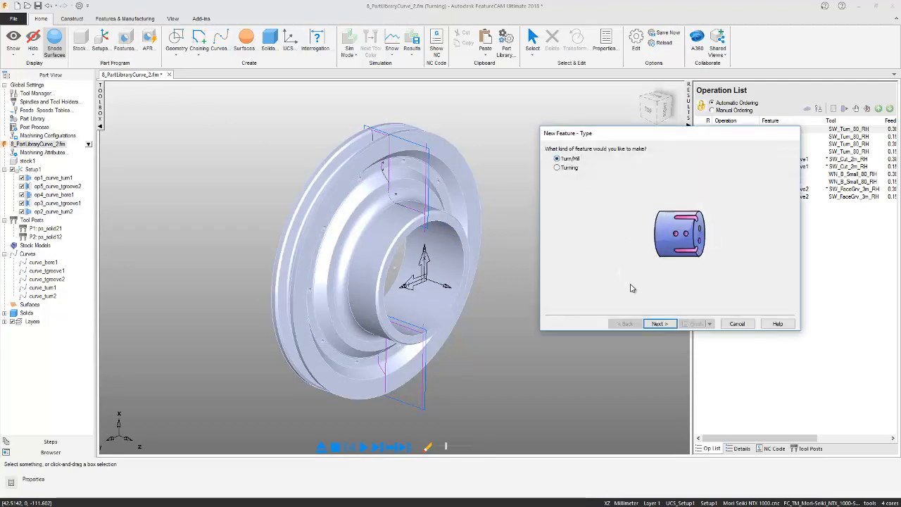
left_click(658, 323)
left_click(680, 293)
left_click(662, 324)
left_click(665, 324)
left_click(662, 324)
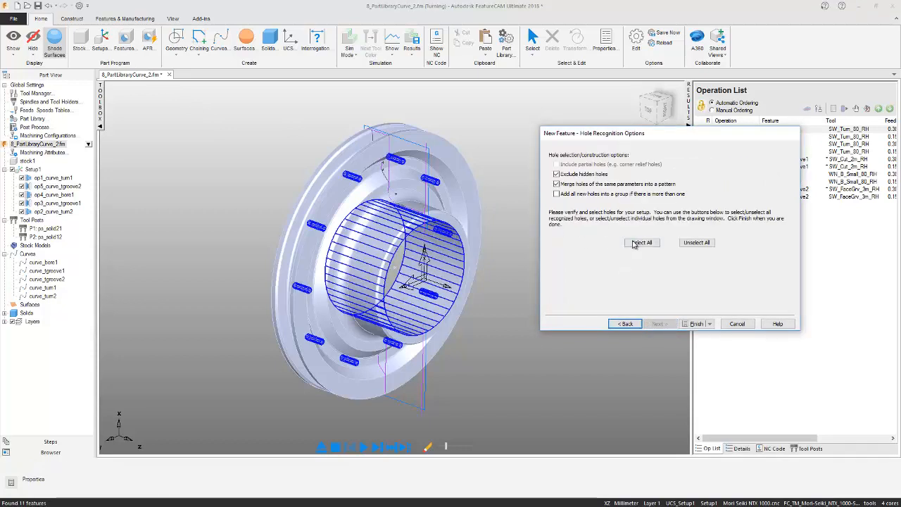
Select all recognized holes except the large central bore and create them as one merged hole pattern
left_click(637, 243)
left_click(406, 252)
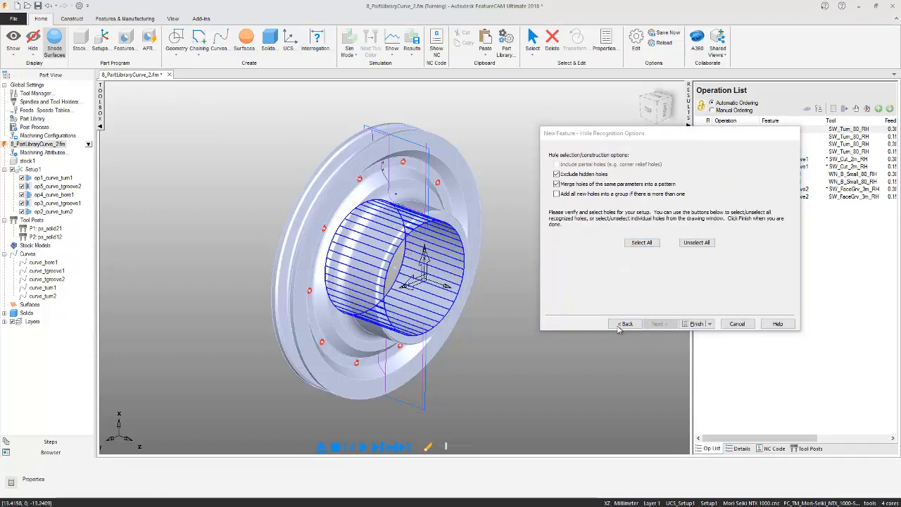
left_click(694, 324)
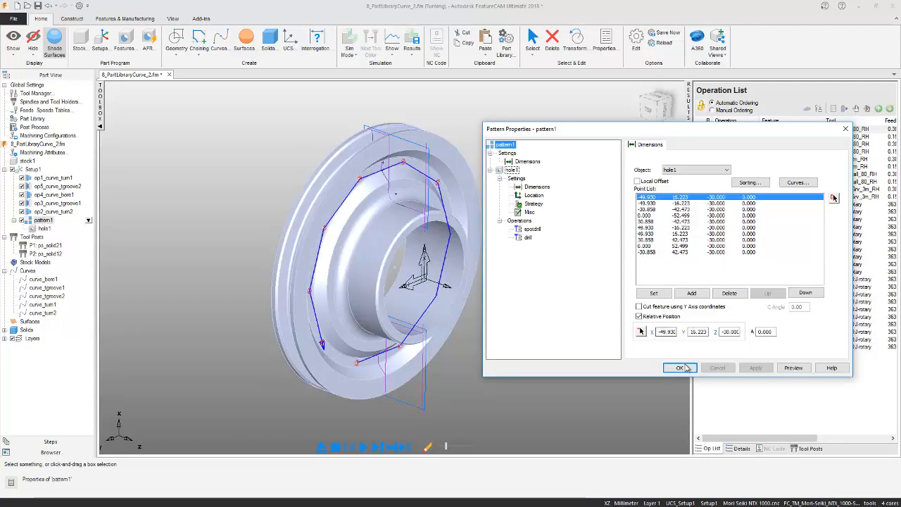
left_click(681, 368)
Run a 3D simulation of the whole part including the spot drilling and drilling of the hole pattern
left_click(365, 448)
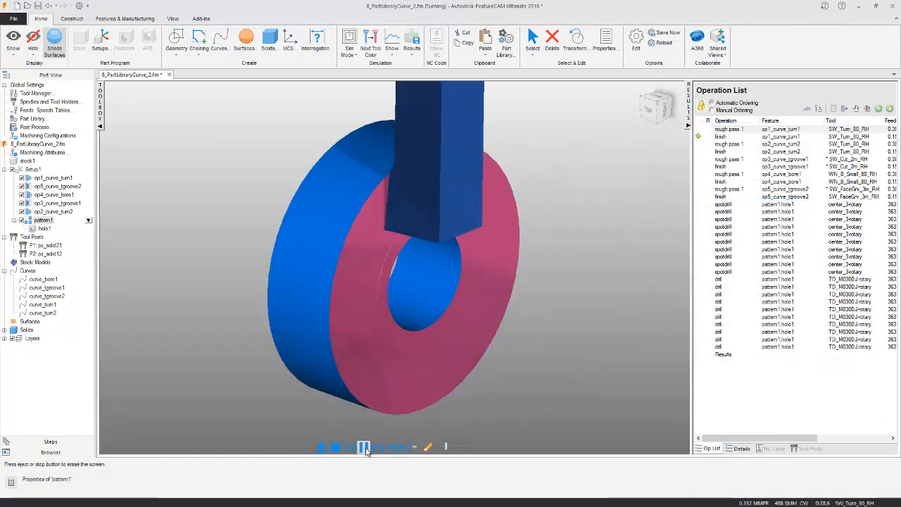